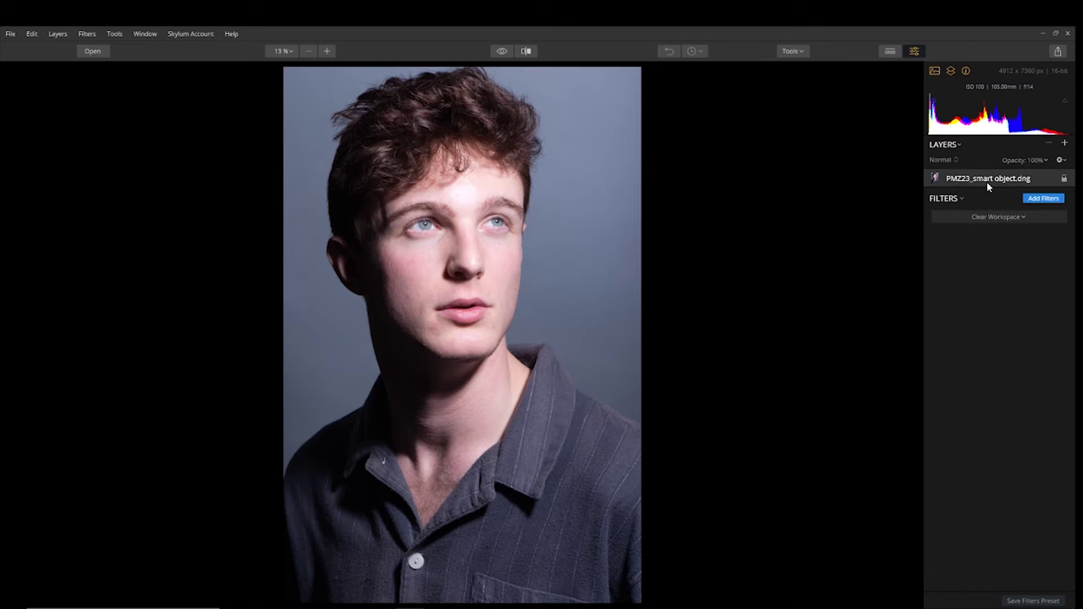
Add a RAW Develop filter to the portrait and set its temperature to 5200
click(1044, 198)
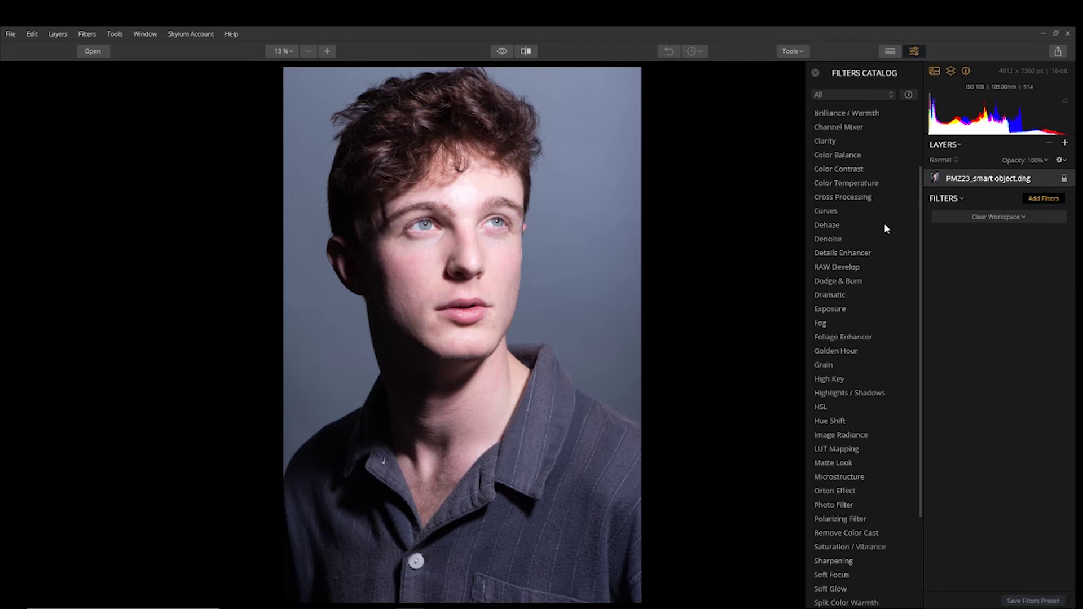
click(849, 269)
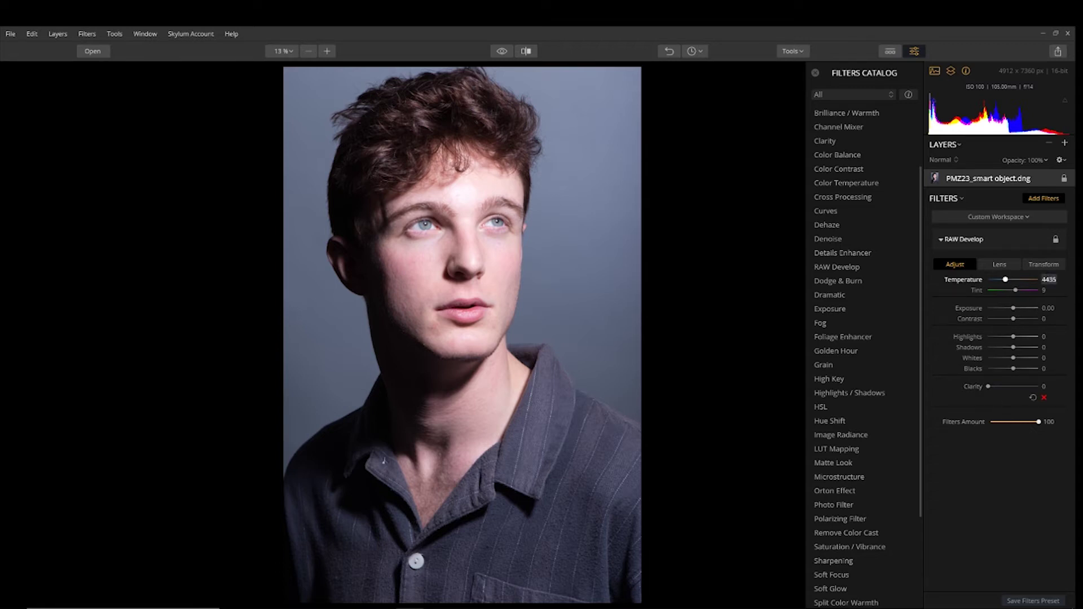
click(1049, 279)
key(Return)
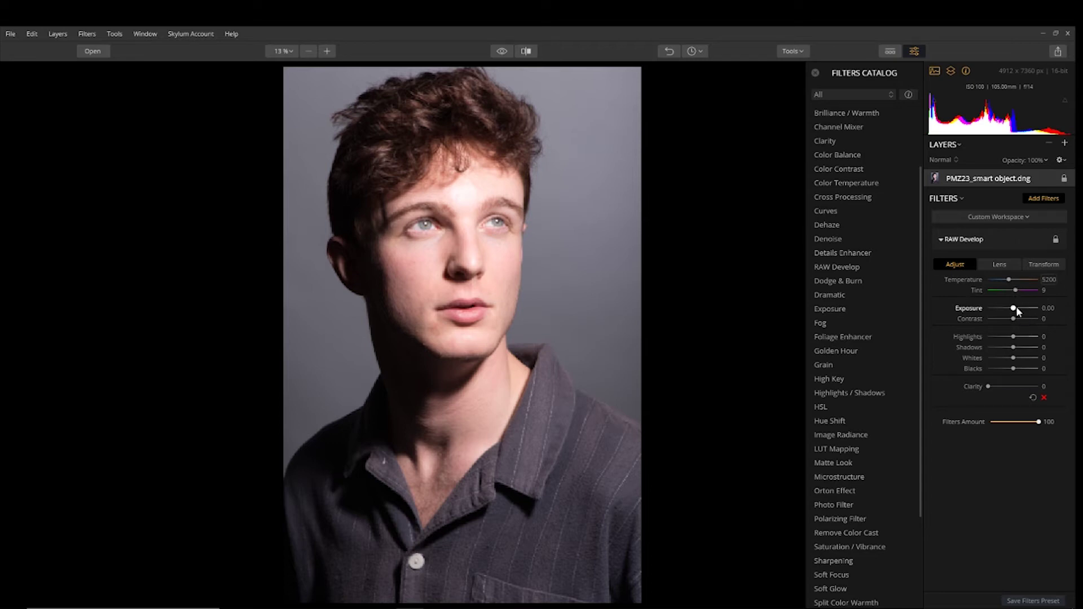
Lower the RAW Develop exposure to -0.44 and raise the contrast to 31
drag(1014, 308, 1010, 311)
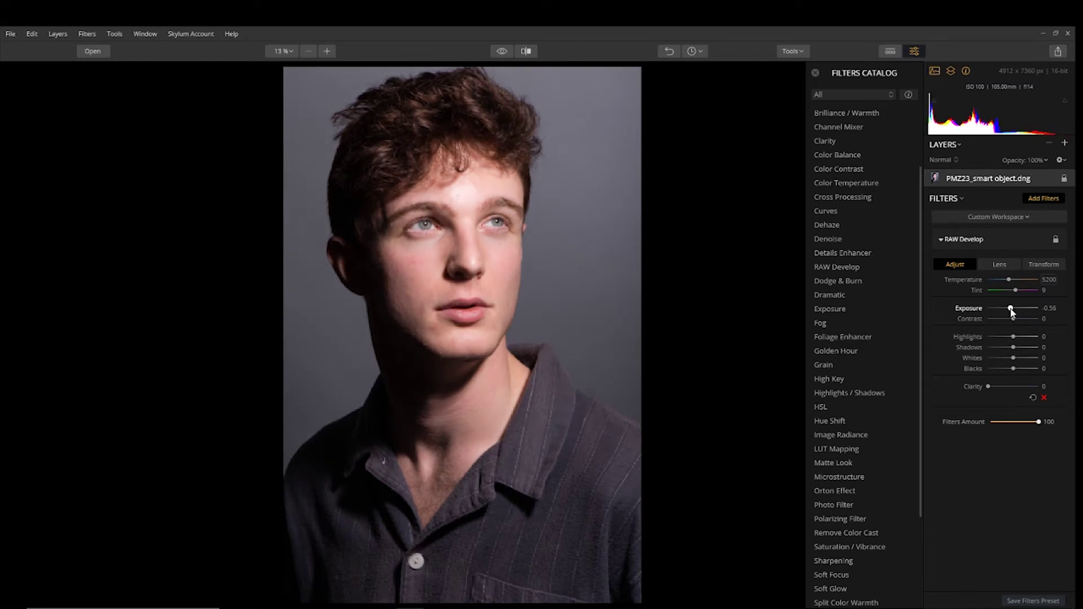
drag(1011, 310, 1012, 313)
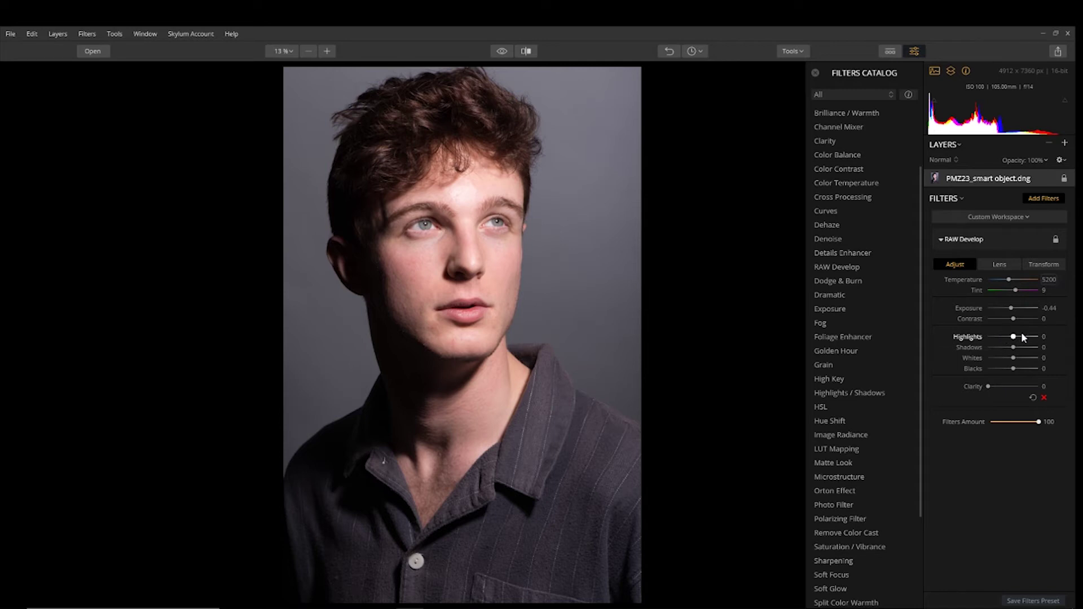
drag(1013, 319, 1017, 320)
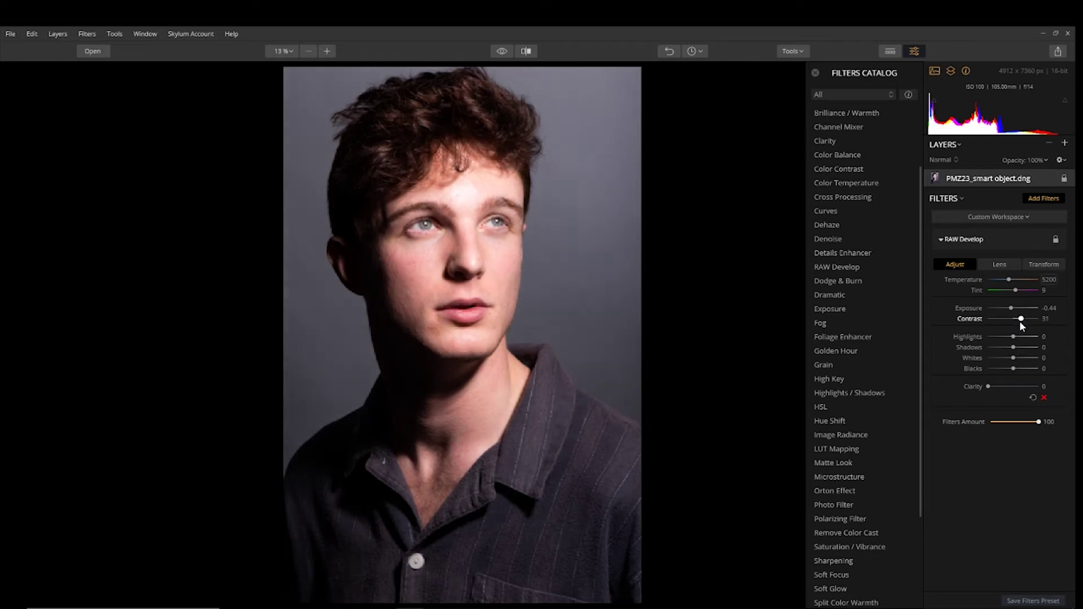
drag(1021, 322, 1022, 324)
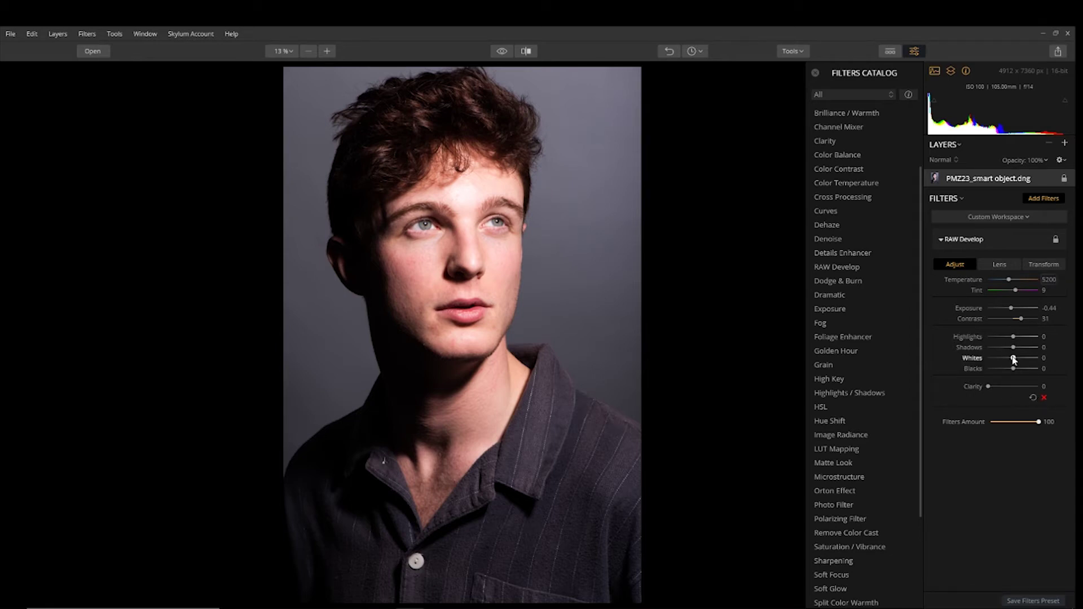
Set the RAW Develop blacks to -22 and compare the edit with the original photo
drag(1013, 369, 1009, 371)
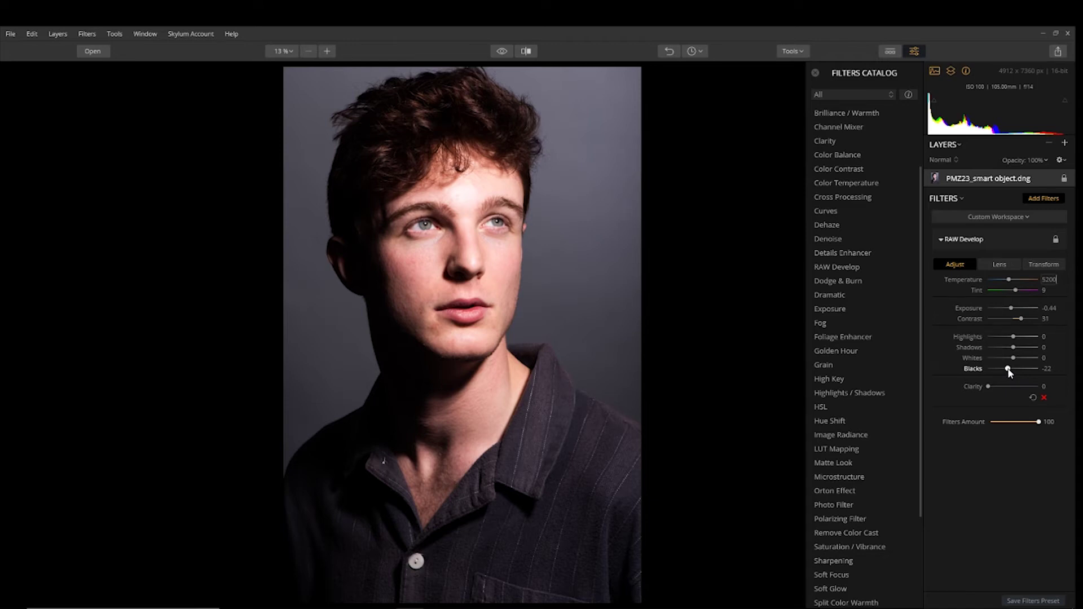
click(502, 52)
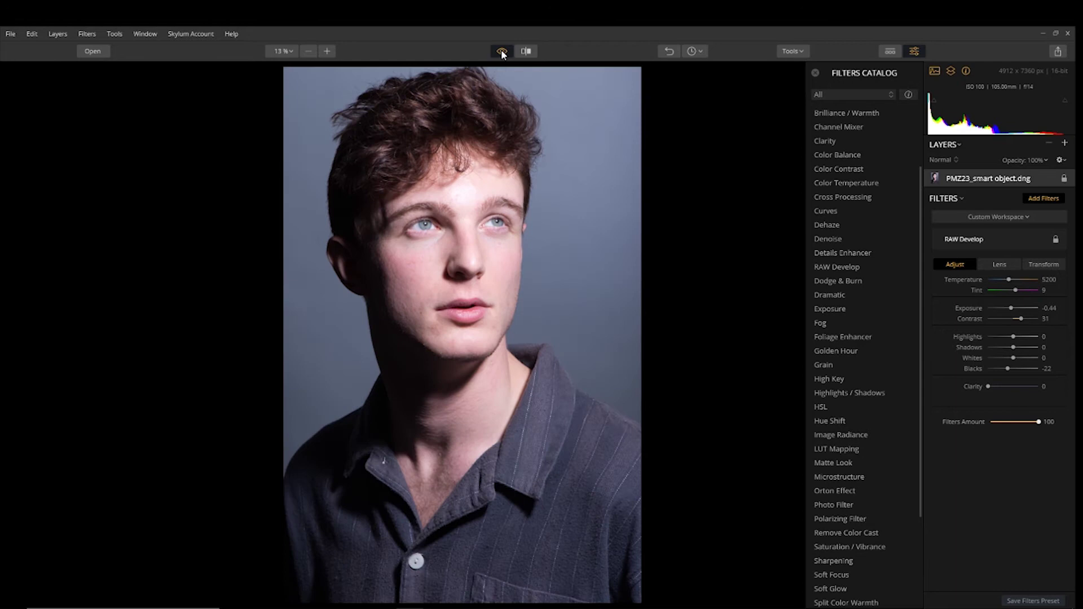
click(501, 51)
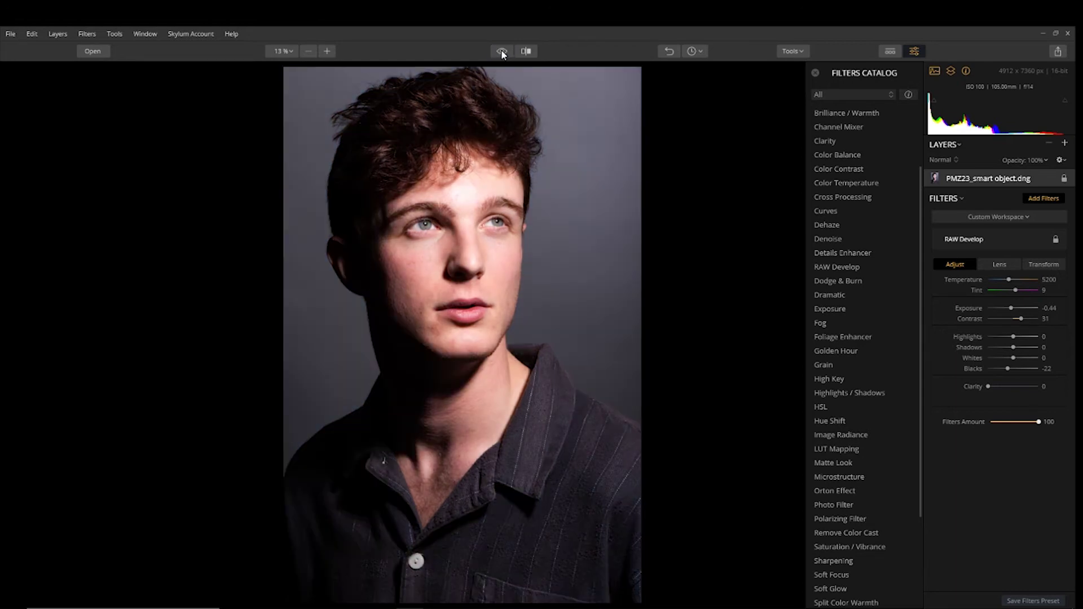
click(501, 51)
click(501, 50)
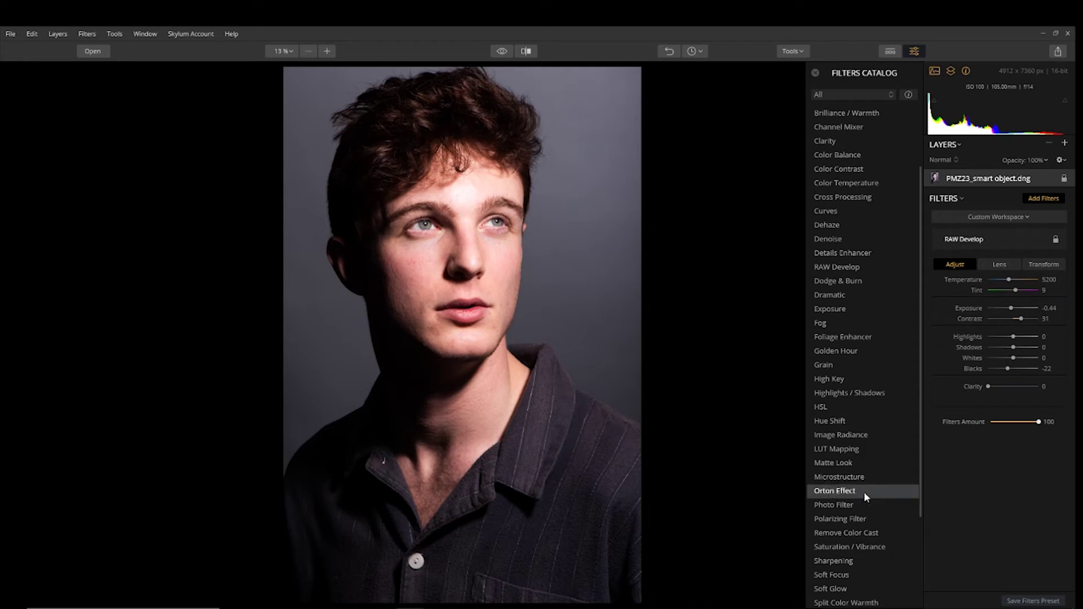
Add an adjustment layer with a Saturation / Vibrance filter at saturation -31 and a Clarity filter at amount 66
mouse_move(1037, 397)
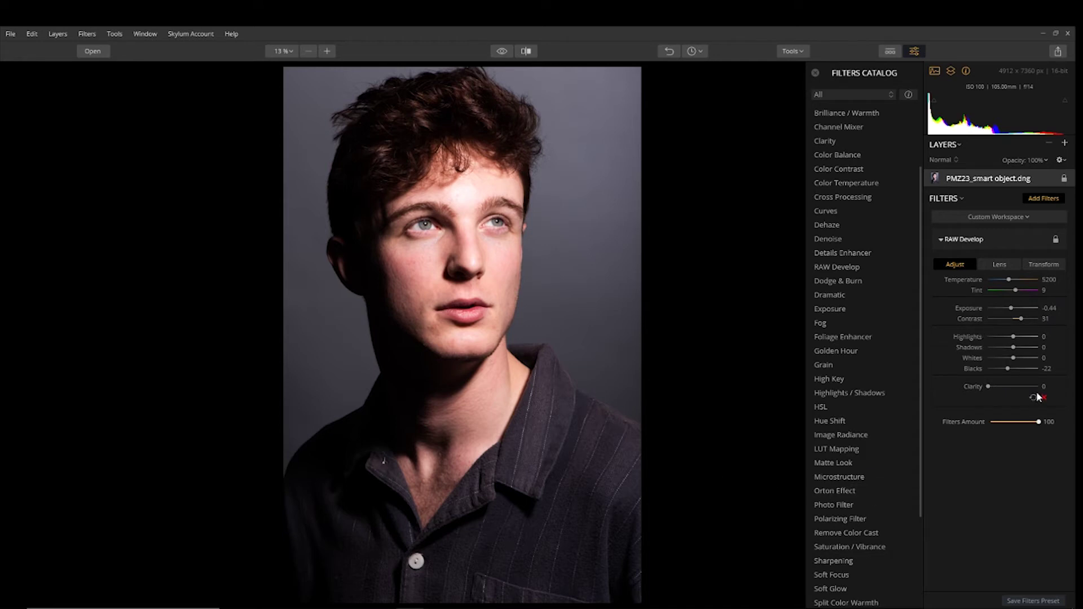
click(1066, 144)
click(1039, 157)
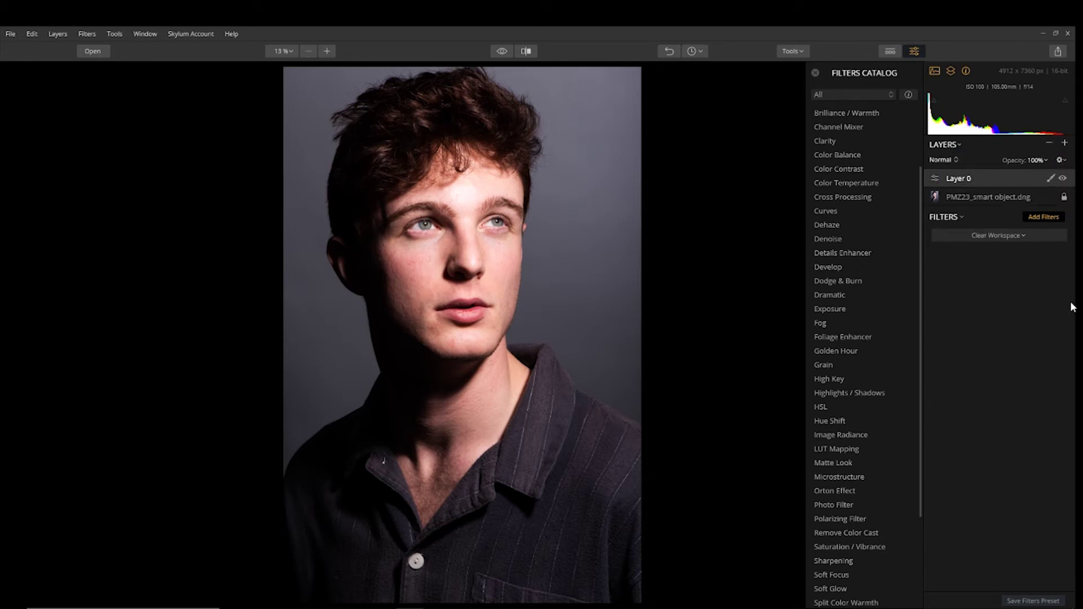
click(862, 547)
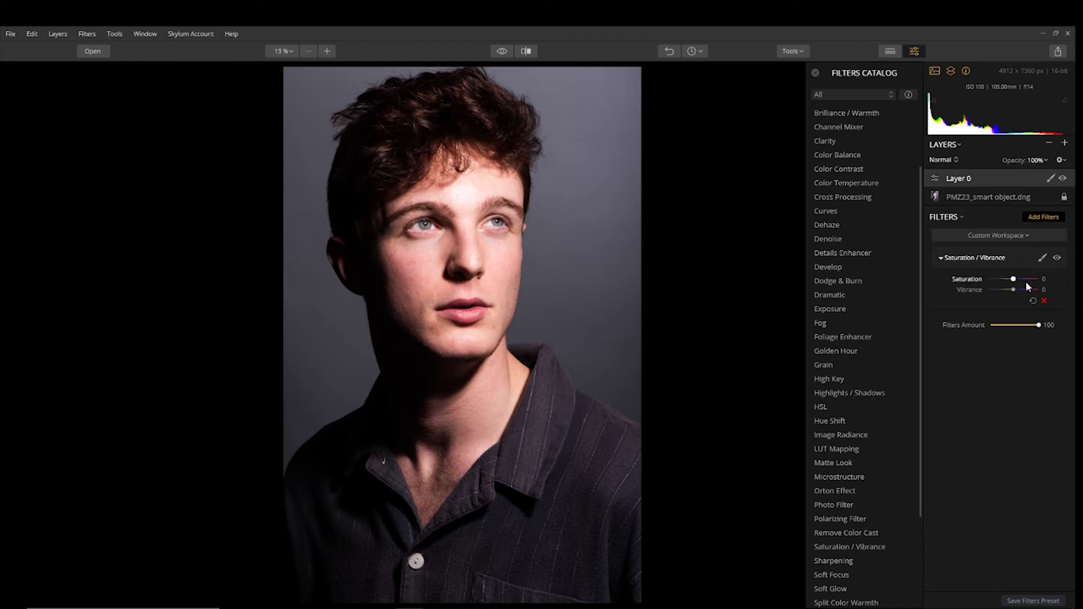
drag(1014, 282, 1006, 285)
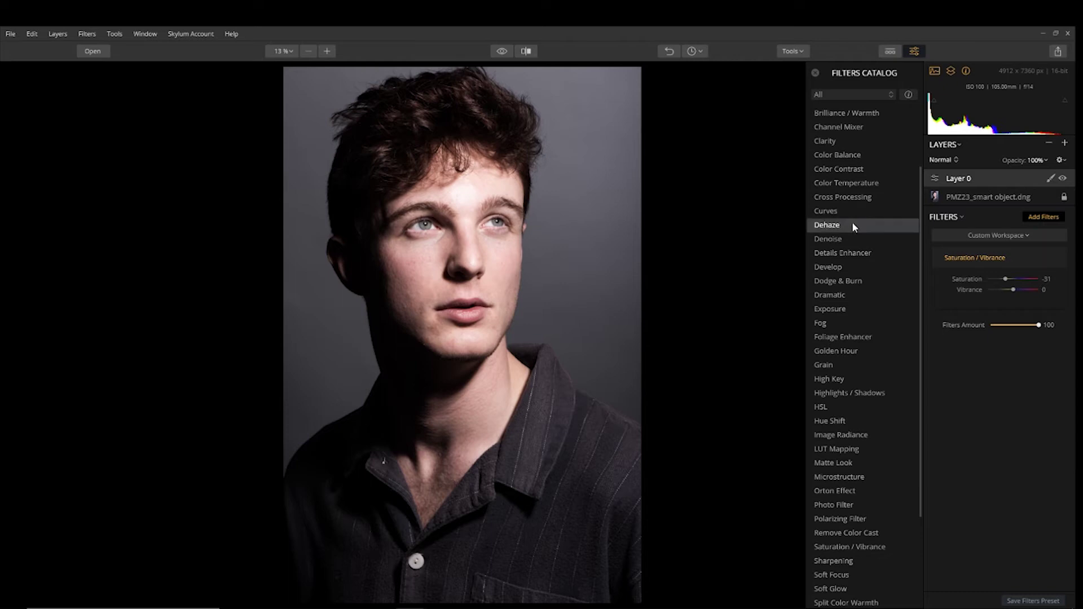
click(841, 144)
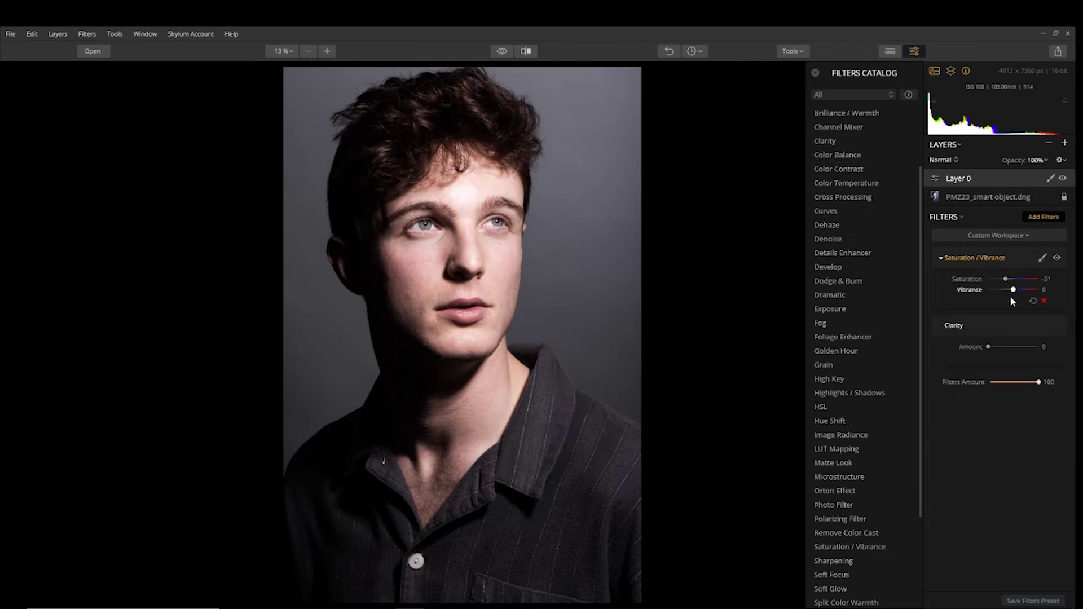
drag(989, 347, 1021, 347)
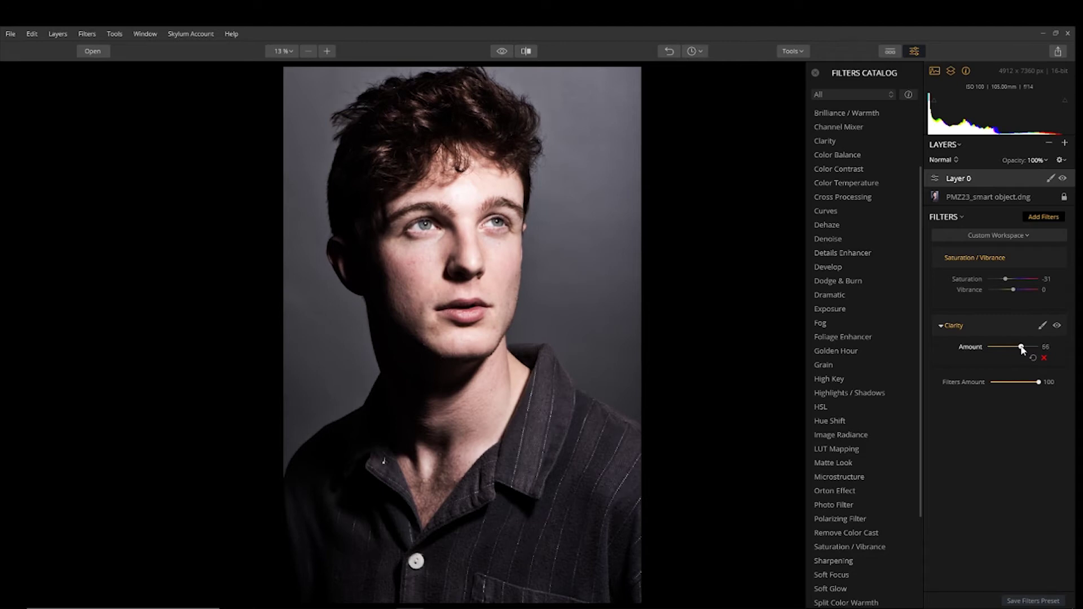
Compare the toned portrait with the original by toggling the before/after preview several times
click(502, 52)
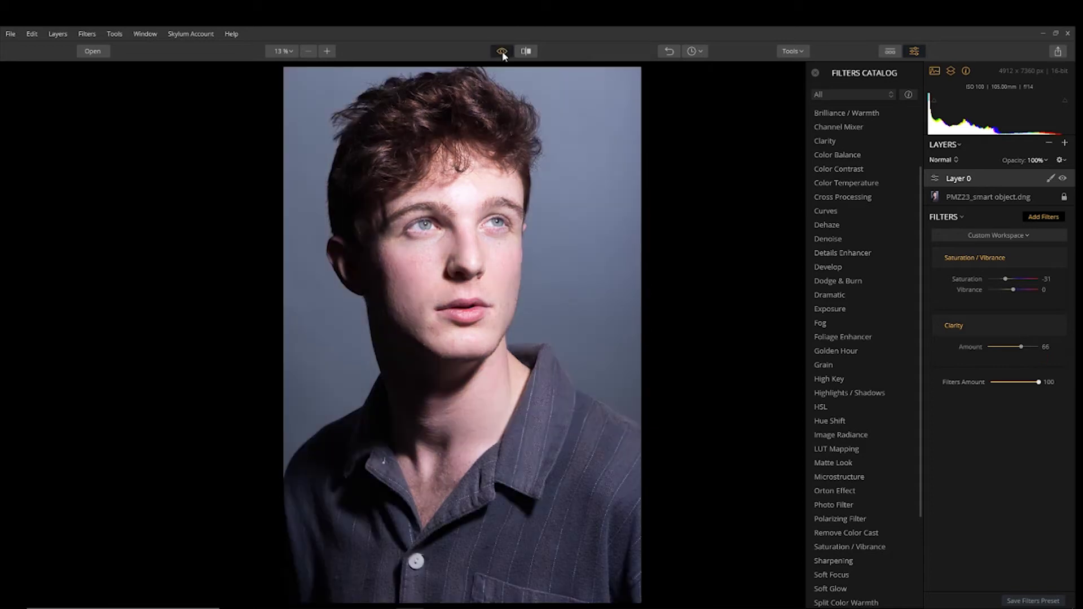
click(502, 51)
click(502, 51)
click(502, 51)
click(502, 51)
click(502, 52)
click(502, 51)
click(502, 51)
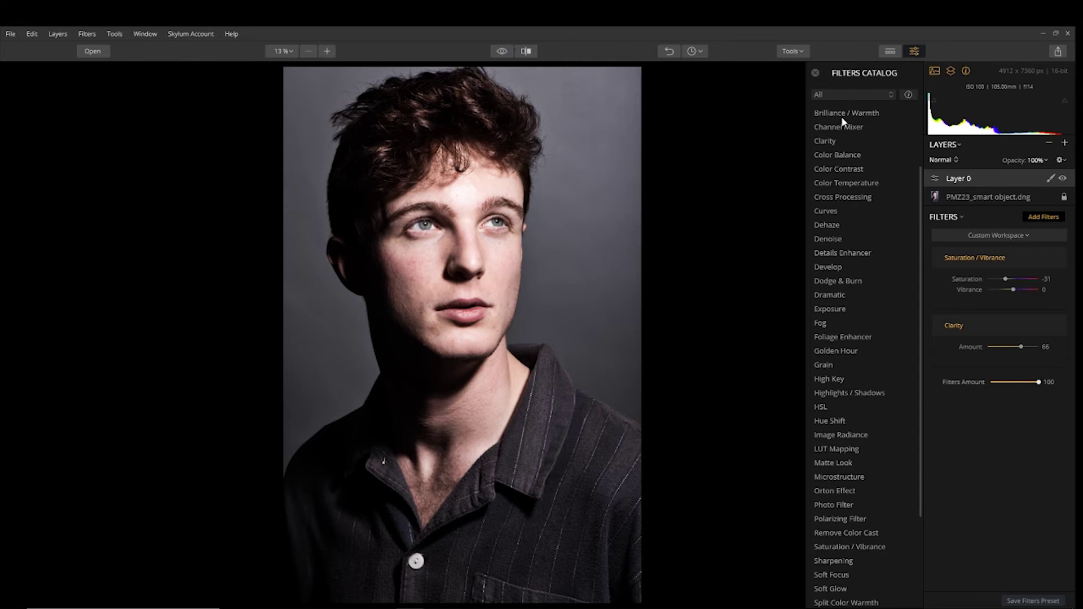
Add another adjustment layer with a Soft Focus filter, using type Soft Focus #2 and amount 74
click(1066, 145)
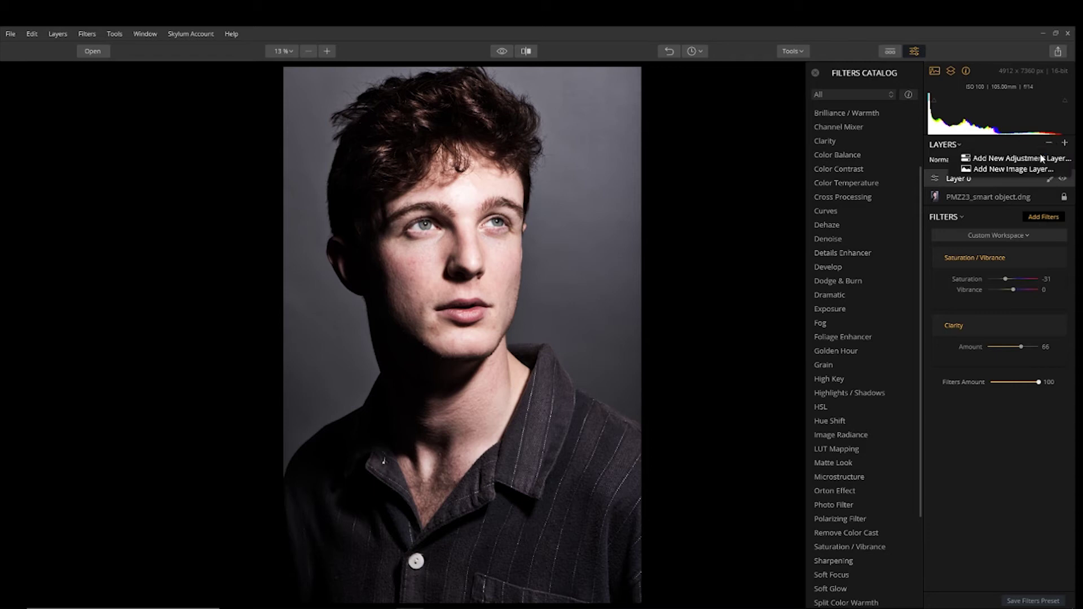
click(1041, 158)
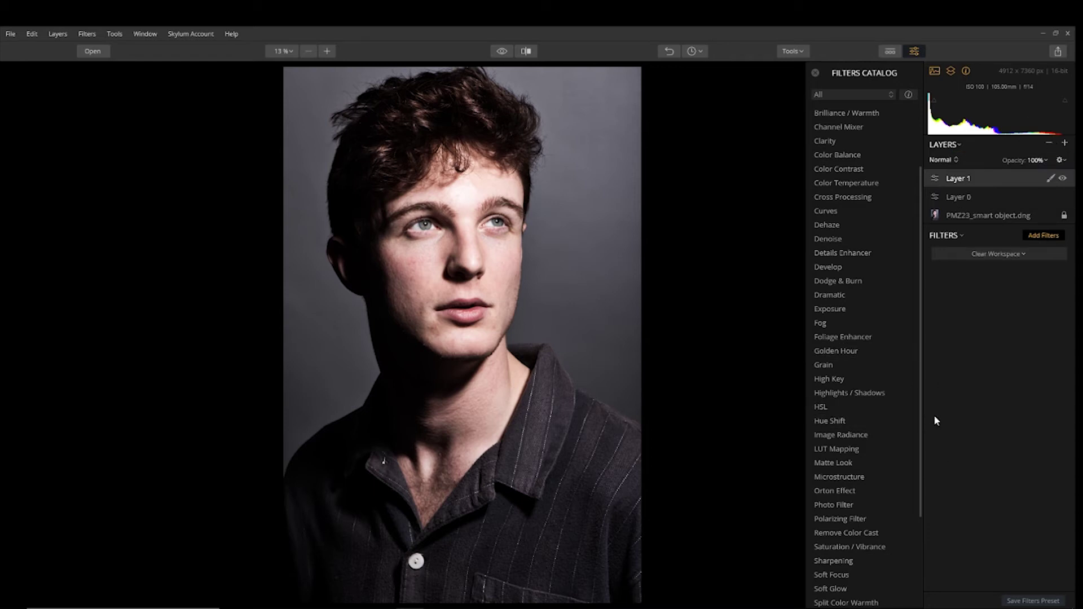
click(844, 580)
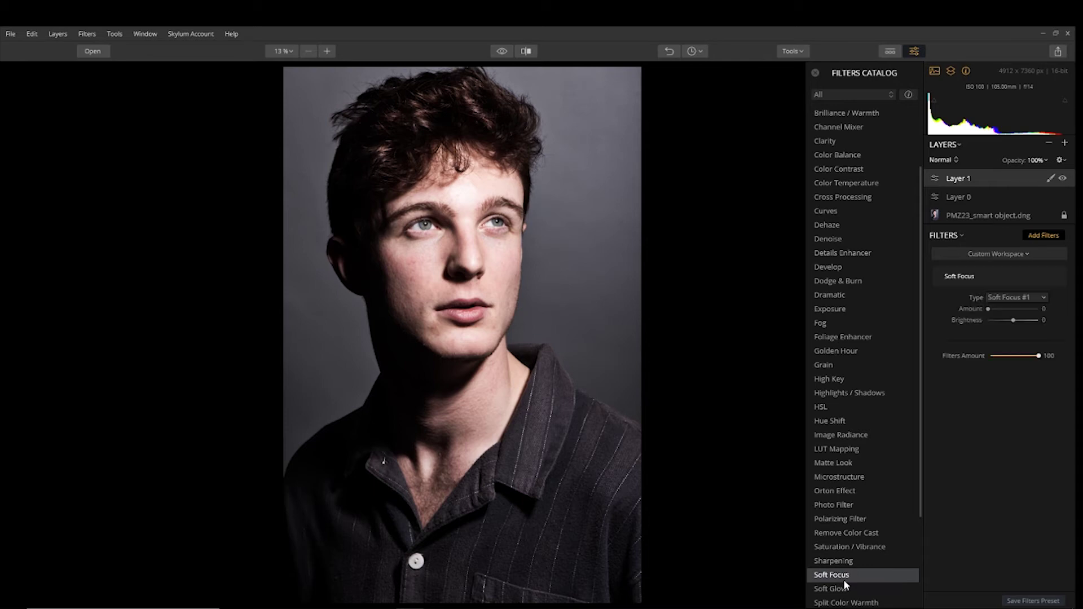
mouse_move(1032, 335)
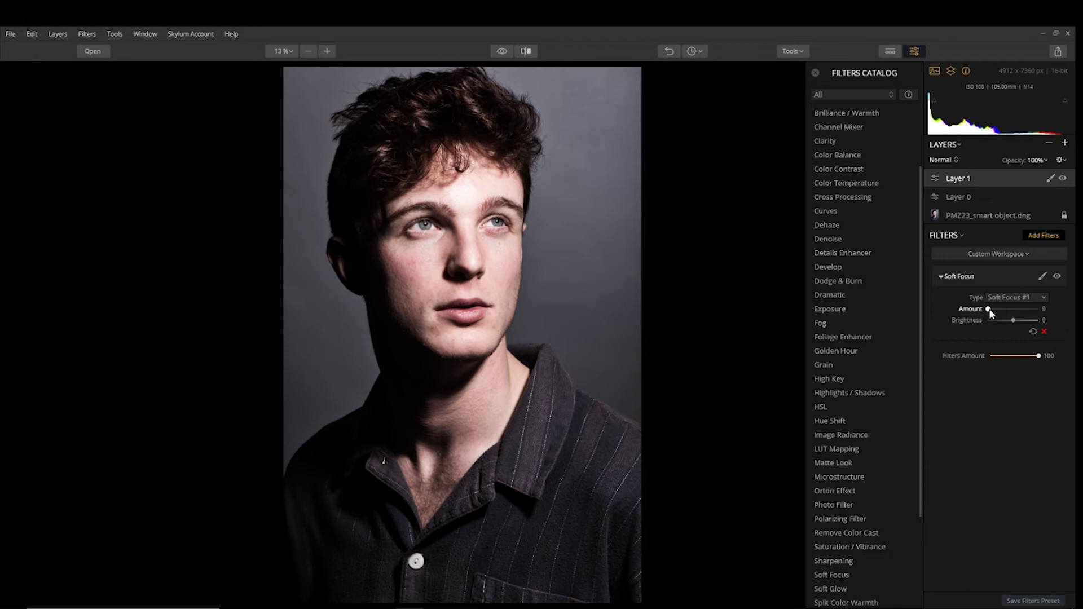
click(1016, 321)
drag(989, 310, 1020, 316)
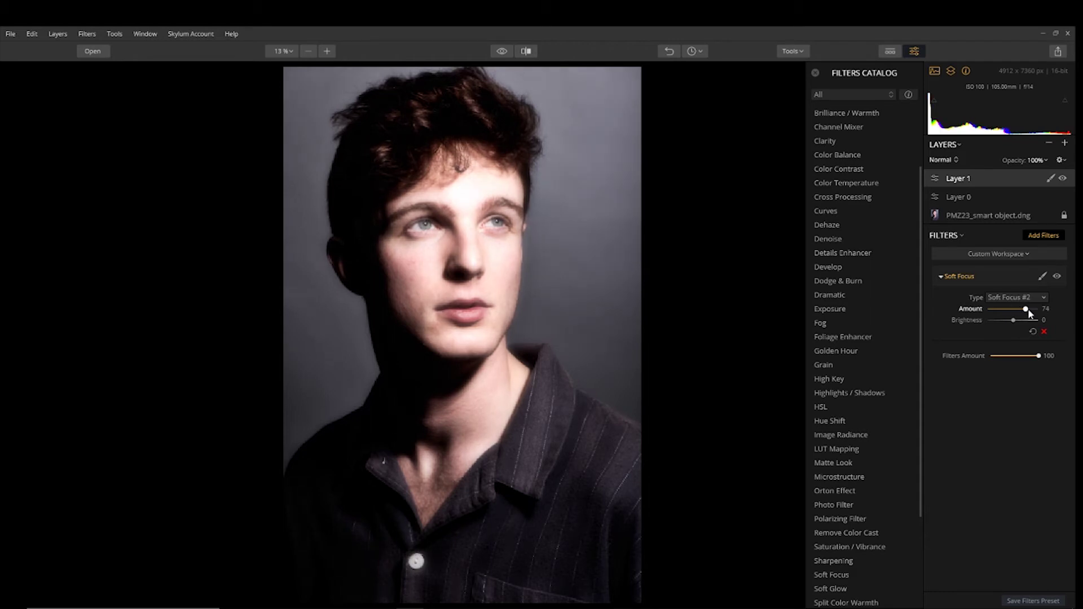
Draw a circular radial mask over the face for the Soft Focus filter and briefly preview it inverted
click(1043, 277)
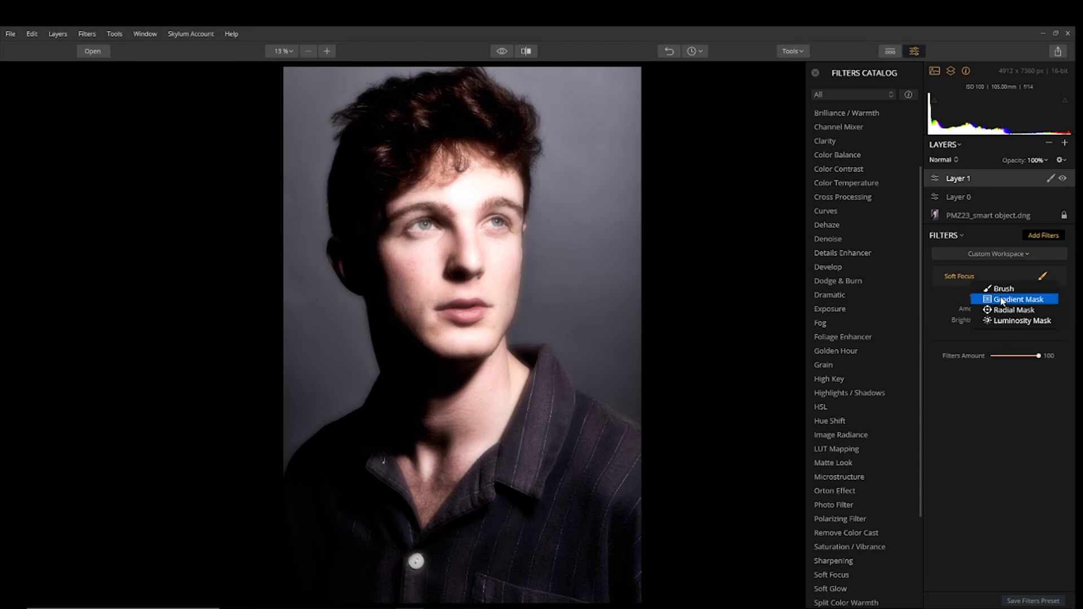
click(1012, 311)
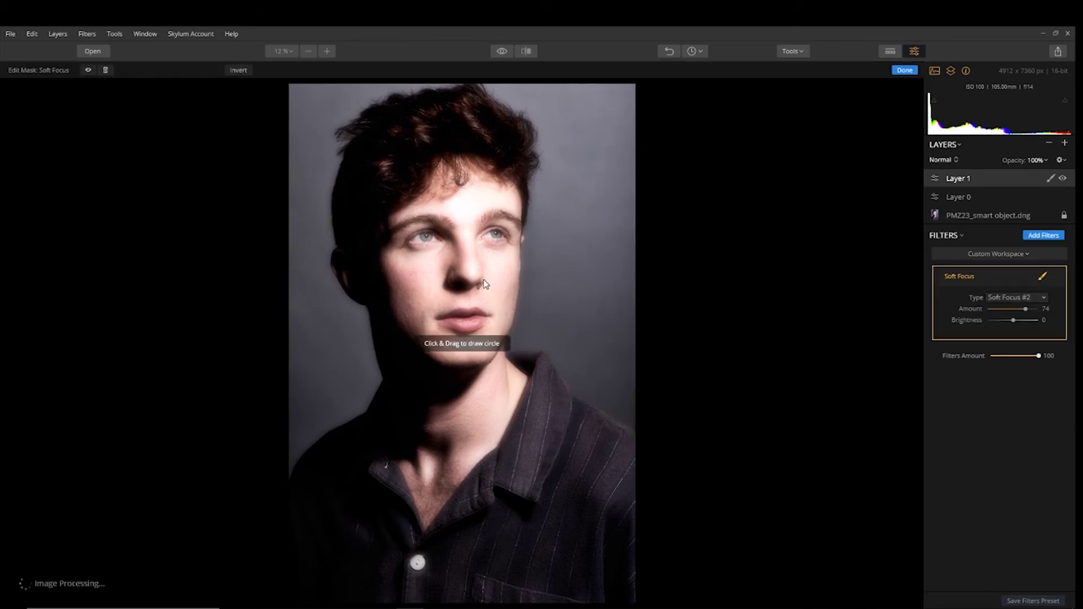
drag(401, 145, 399, 204)
drag(401, 146, 454, 242)
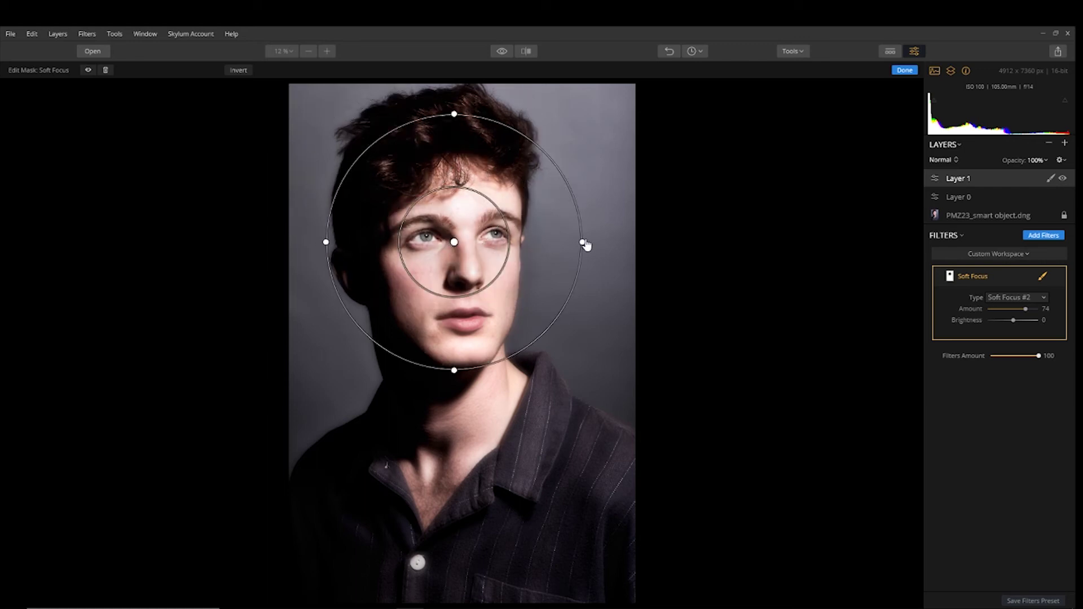
click(238, 70)
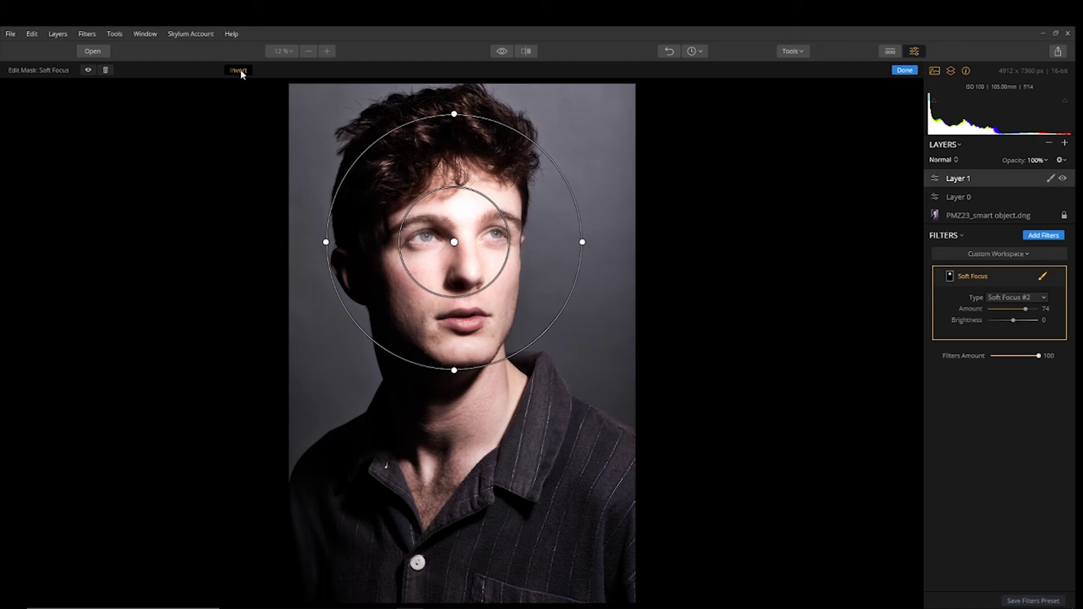
click(239, 71)
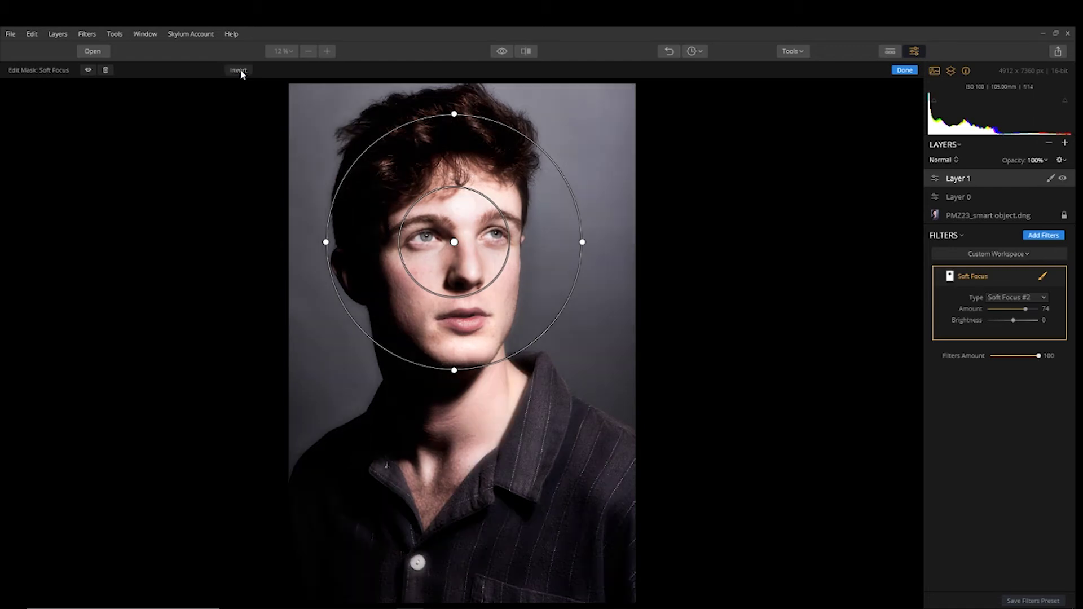
Reshape the radial mask into a tall, slightly tilted ellipse centred on the face and finish editing the mask
drag(581, 242, 553, 242)
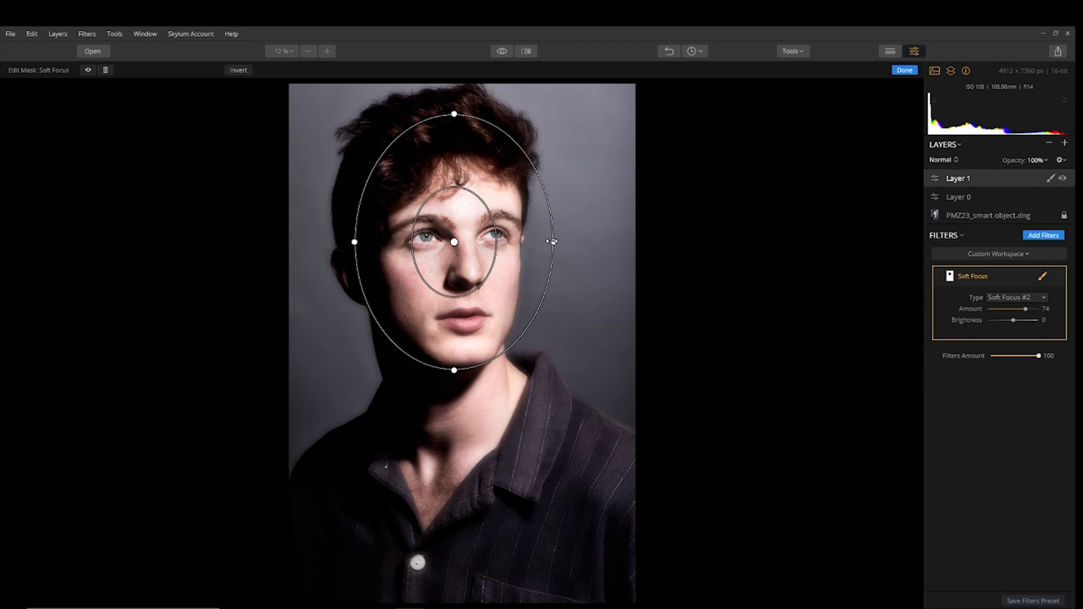
drag(457, 372, 454, 486)
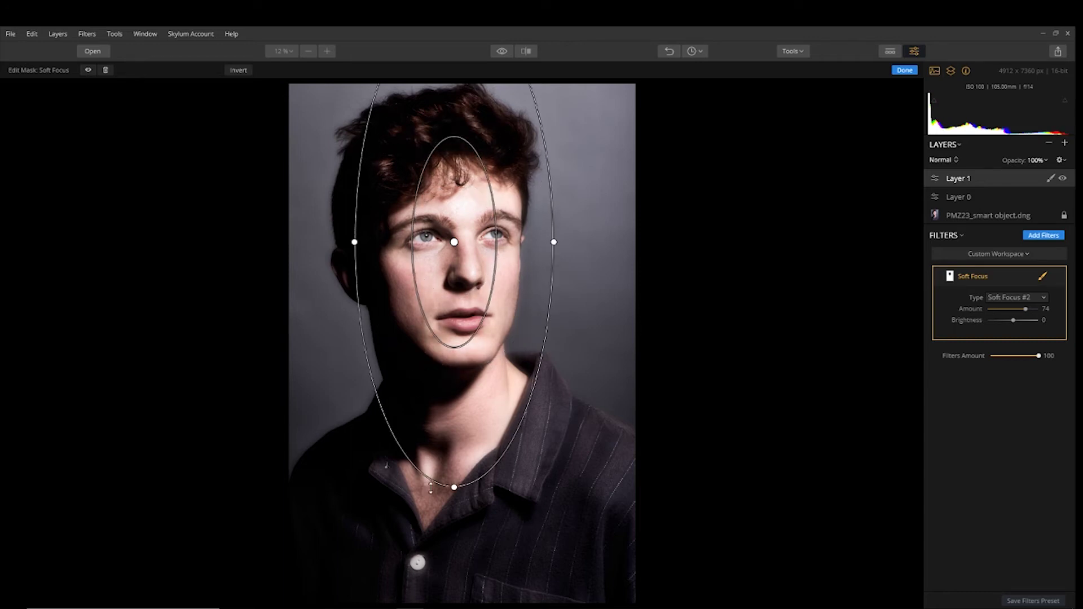
drag(455, 255, 447, 319)
drag(448, 550, 447, 530)
drag(547, 304, 540, 332)
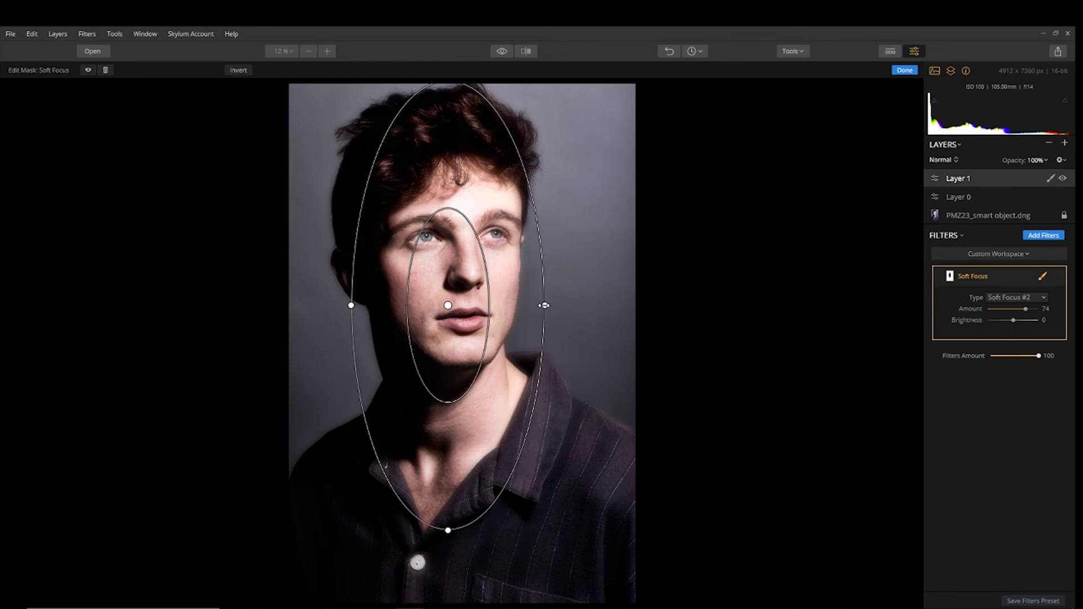
mouse_move(457, 284)
mouse_down()
mouse_move(469, 282)
mouse_move(449, 268)
mouse_up()
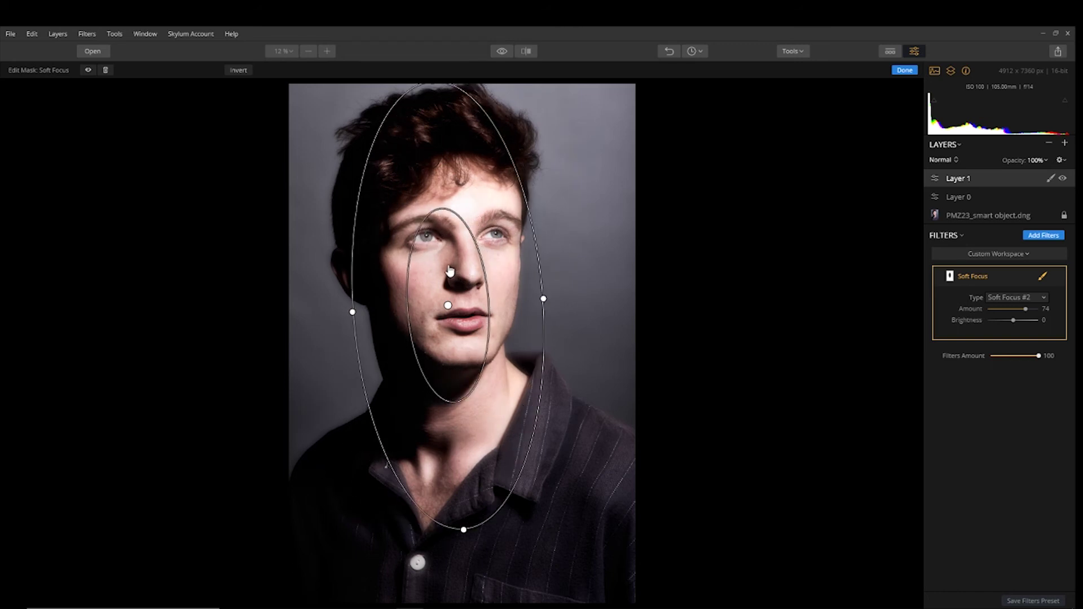
drag(462, 530, 461, 513)
drag(431, 248, 431, 221)
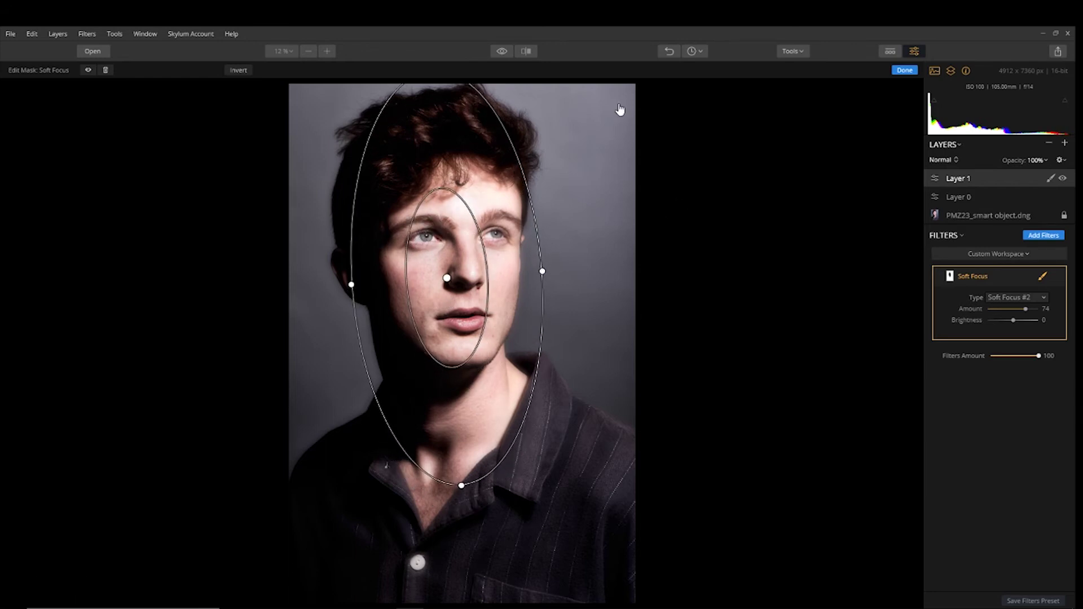
click(905, 70)
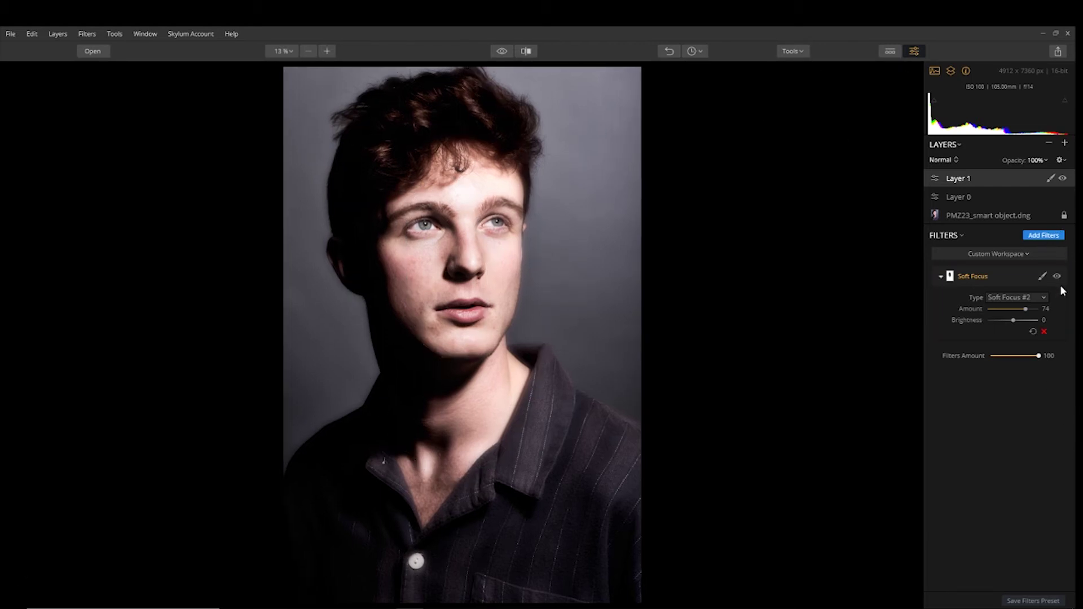
Compare the portrait with and without Soft Focus, and add a Soft Glow filter with amount 17 to the same layer
click(1059, 277)
click(1059, 277)
click(1045, 236)
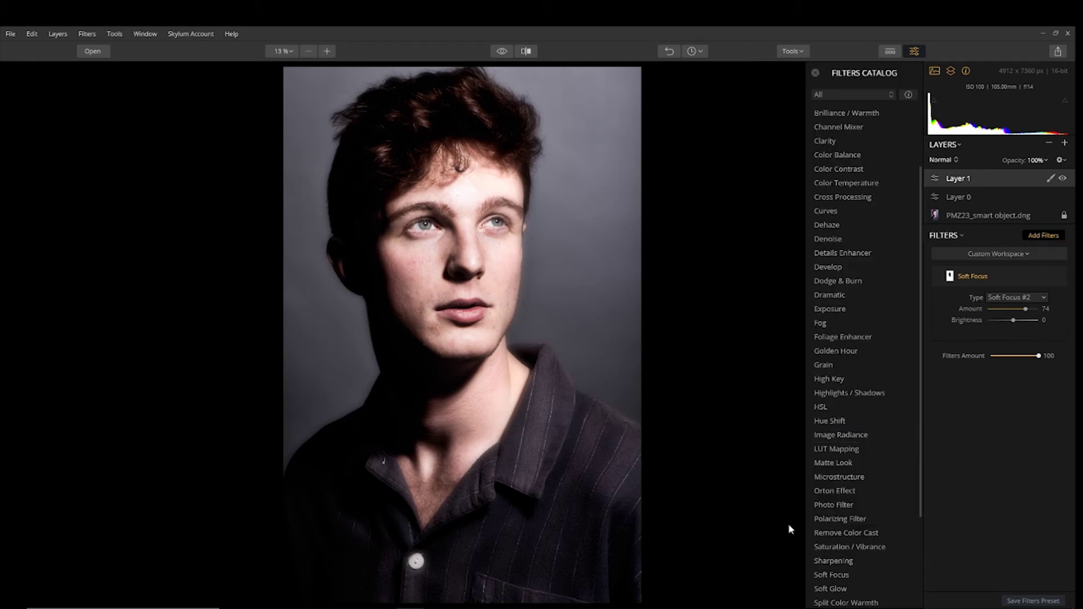
click(848, 590)
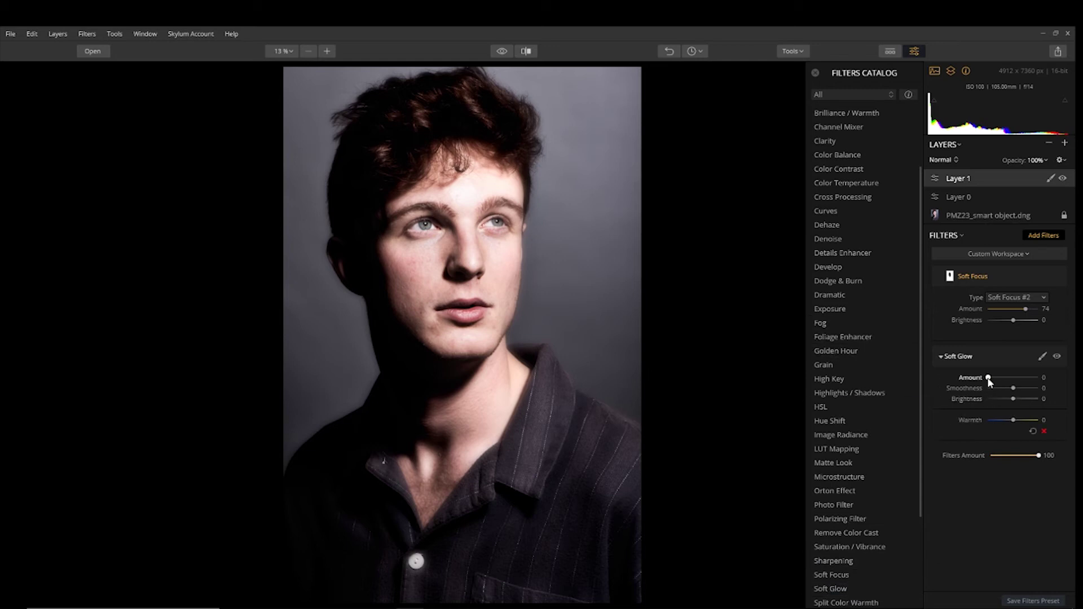
drag(988, 380, 989, 380)
drag(992, 380, 996, 381)
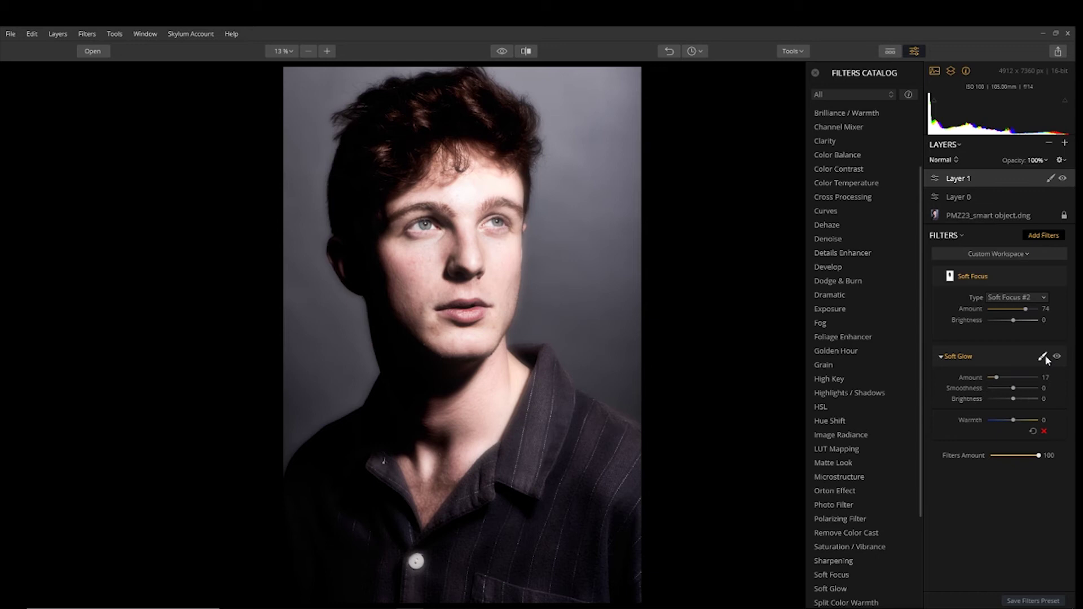
Draw an oval radial mask over the face for the Soft Glow filter and centre it near the nose bridge
click(1044, 357)
click(1014, 390)
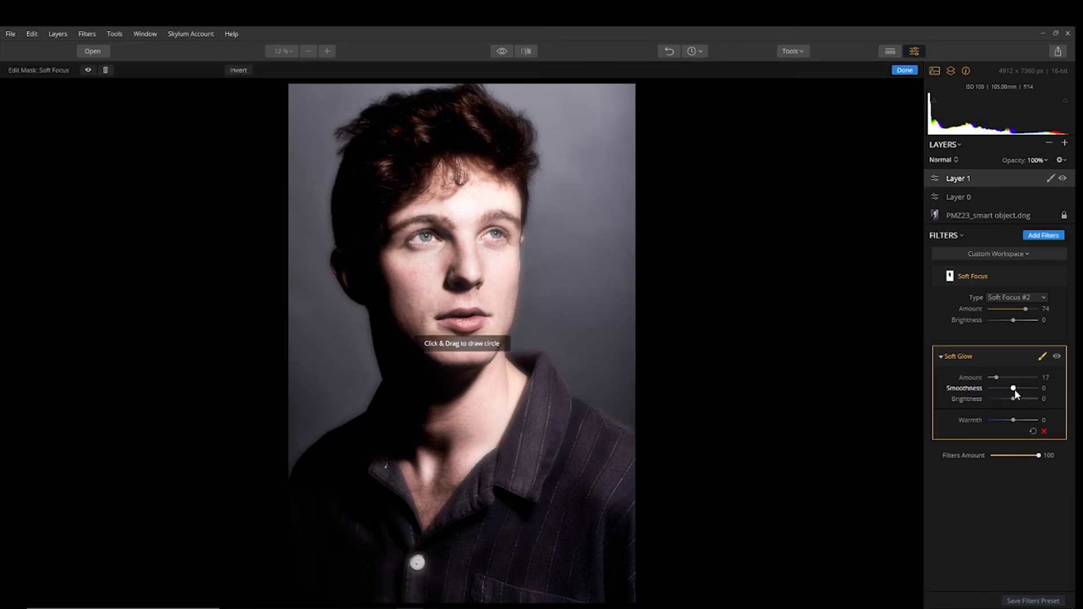
drag(407, 178, 399, 229)
drag(425, 192, 468, 242)
drag(564, 251, 534, 245)
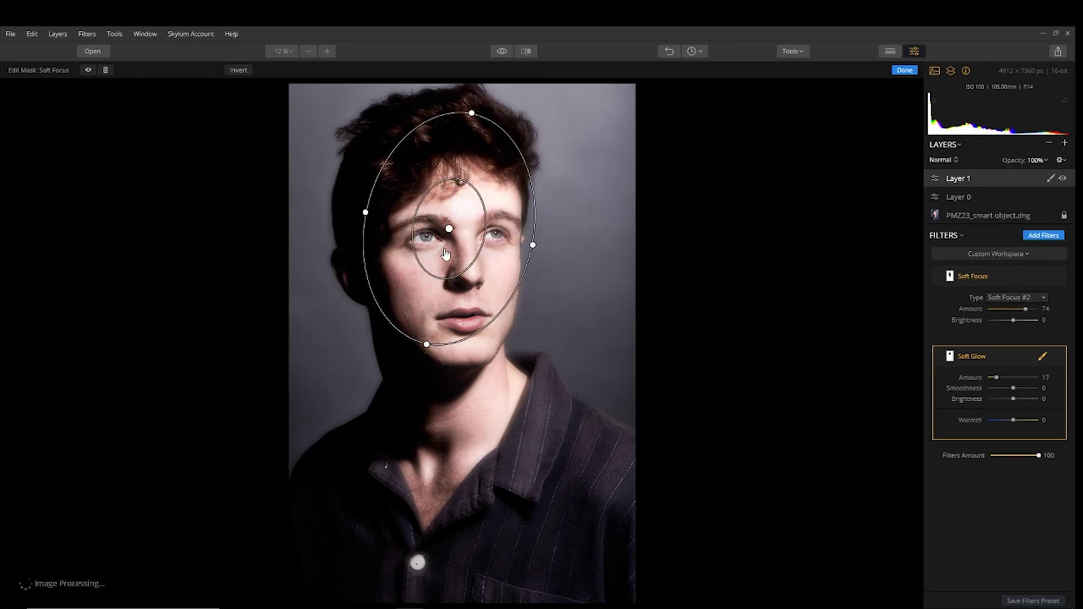
drag(449, 229, 445, 234)
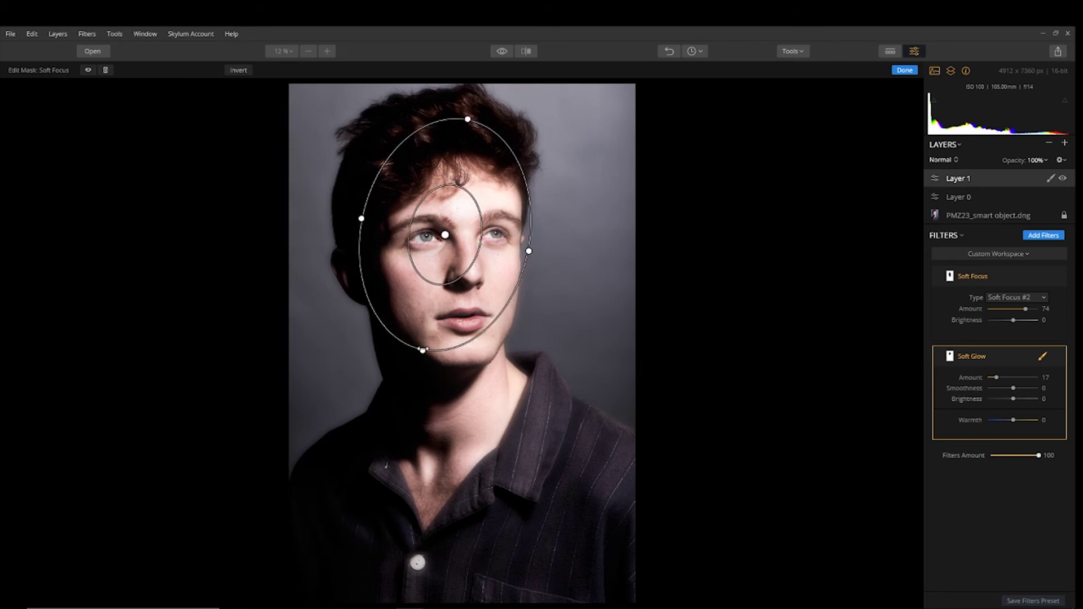
Reshape the Soft Glow radial mask into a narrow, tall ellipse from the hair to the neck and finish editing the mask
drag(432, 338, 467, 439)
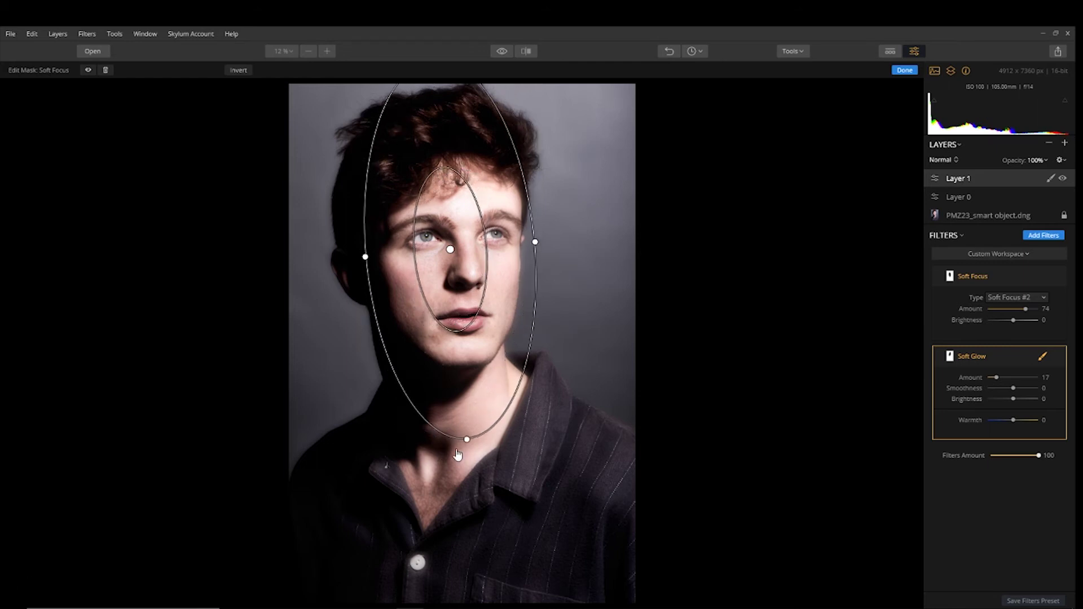
drag(462, 279, 462, 308)
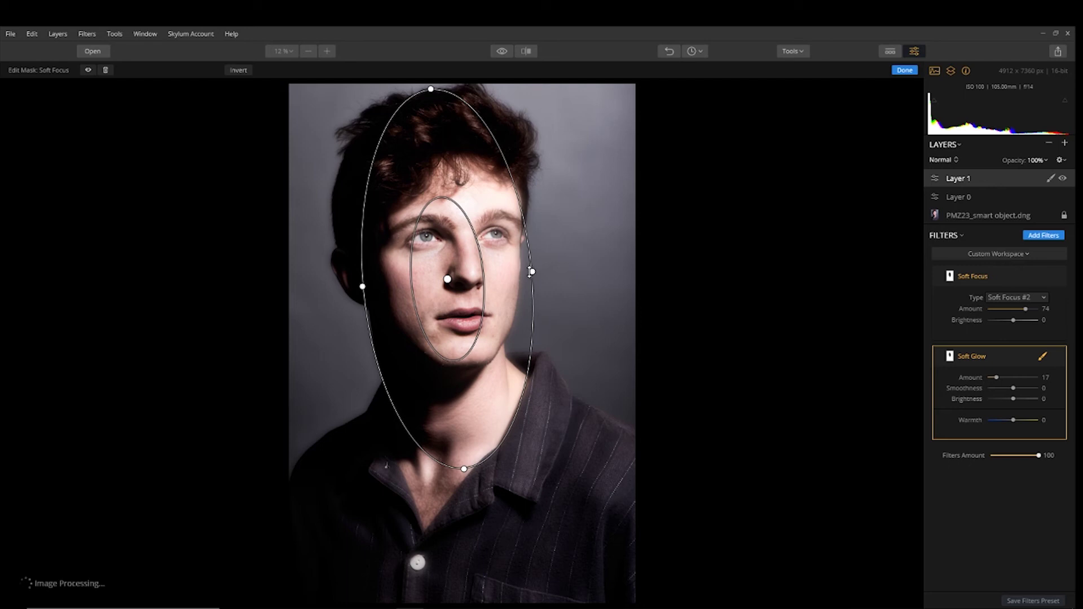
drag(485, 277, 481, 281)
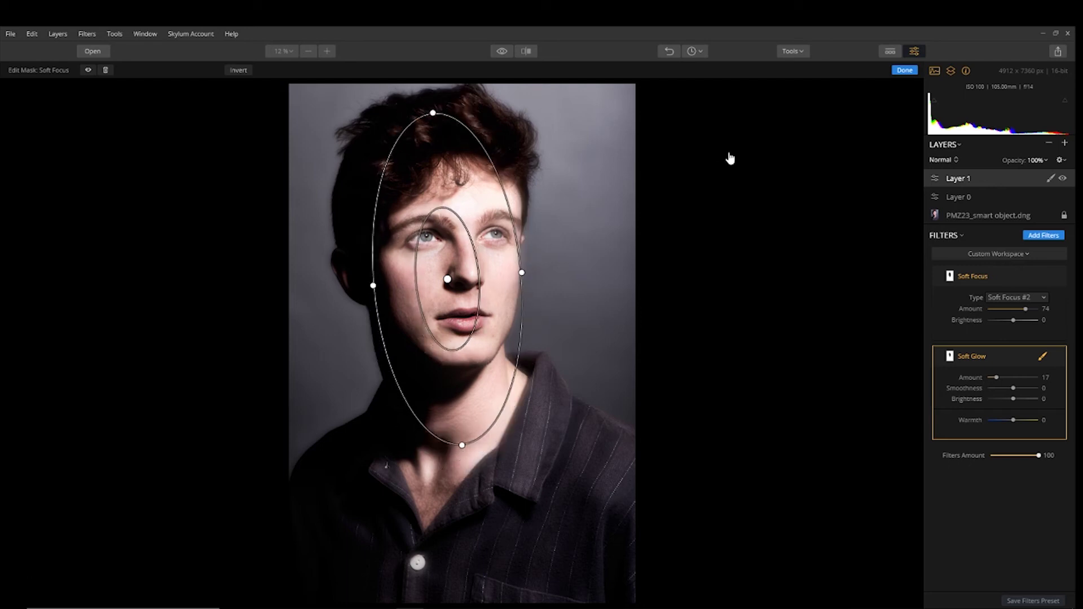
click(898, 74)
Compare the softened portrait with the original by toggling the before/after preview repeatedly
click(503, 51)
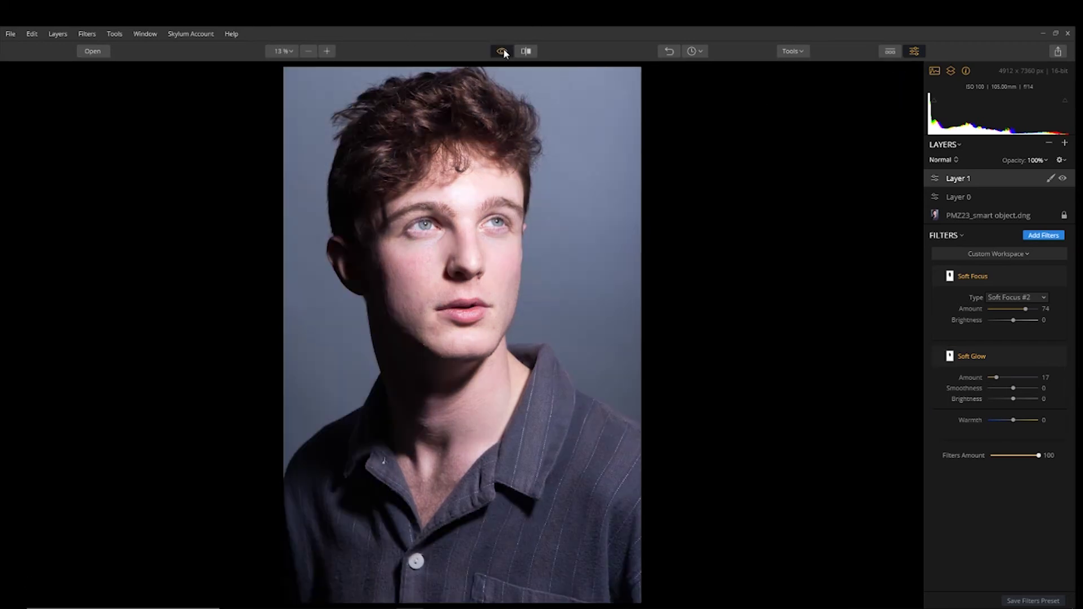
click(502, 51)
click(505, 53)
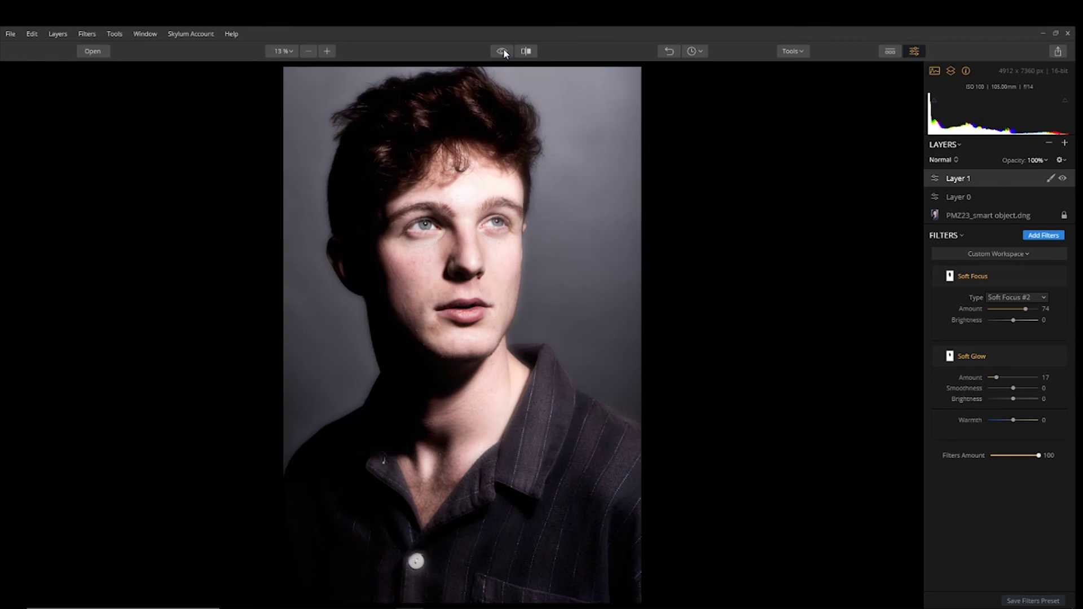
click(503, 51)
click(503, 51)
click(503, 51)
click(503, 51)
click(503, 50)
Add a new adjustment layer with a Details Enhancer filter, setting small details to 44, medium to 36 and large to 49
click(1065, 144)
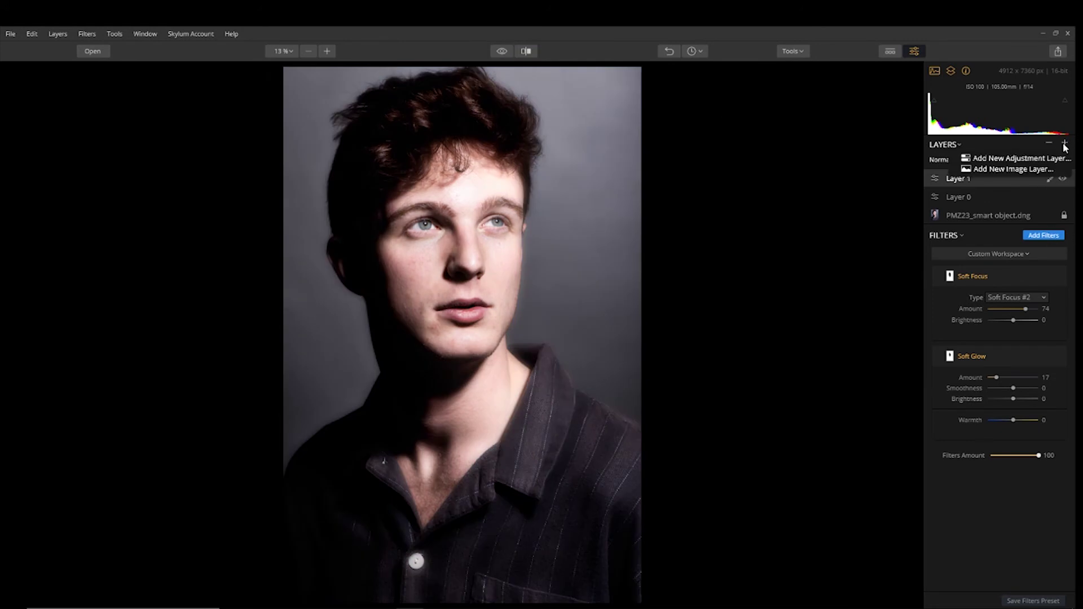
click(1056, 158)
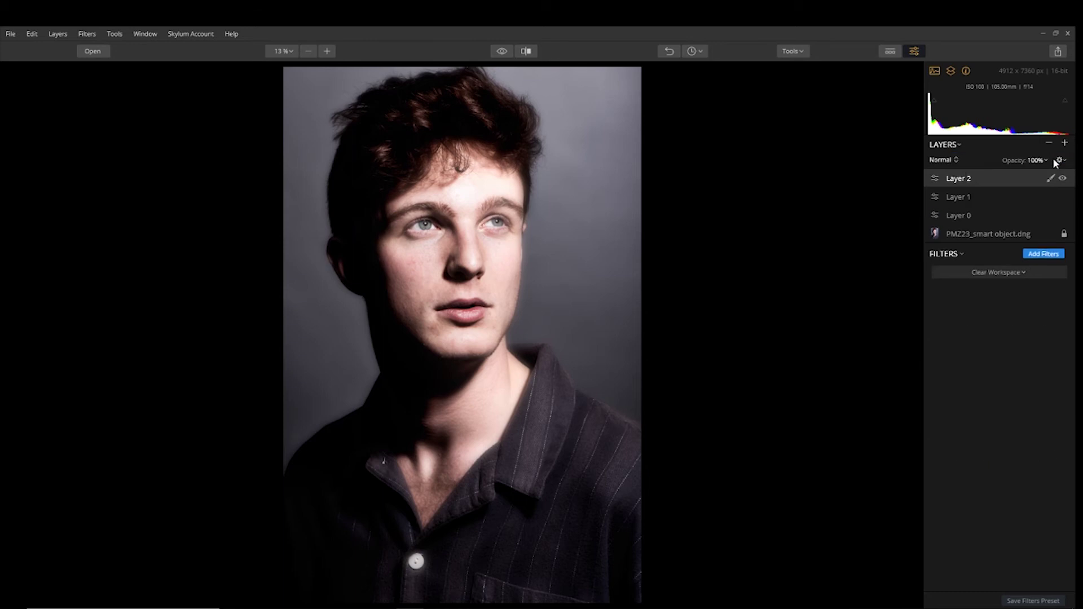
click(1049, 255)
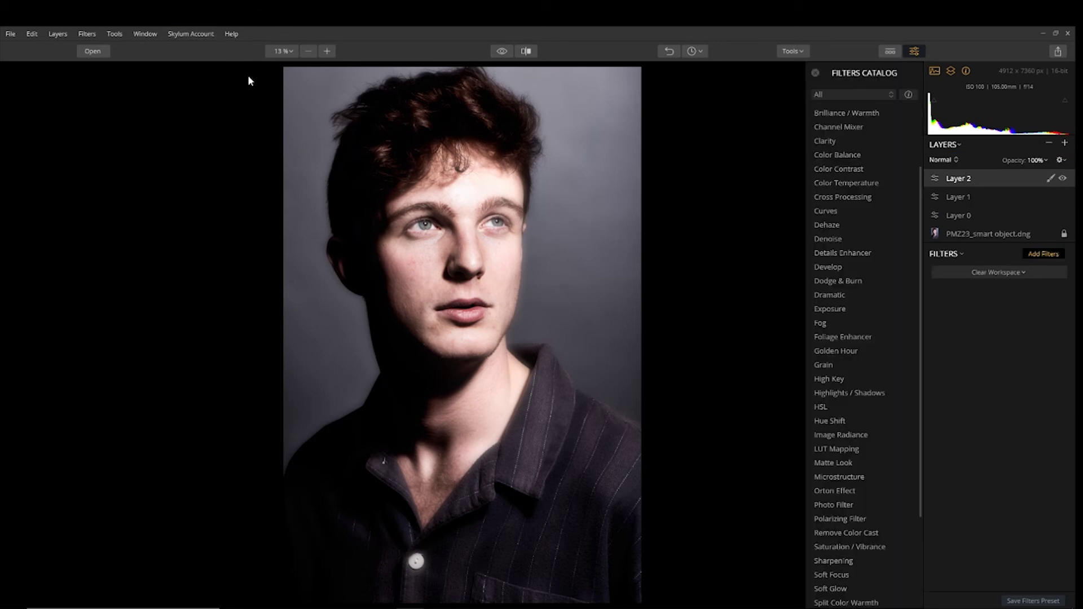
click(328, 51)
click(328, 51)
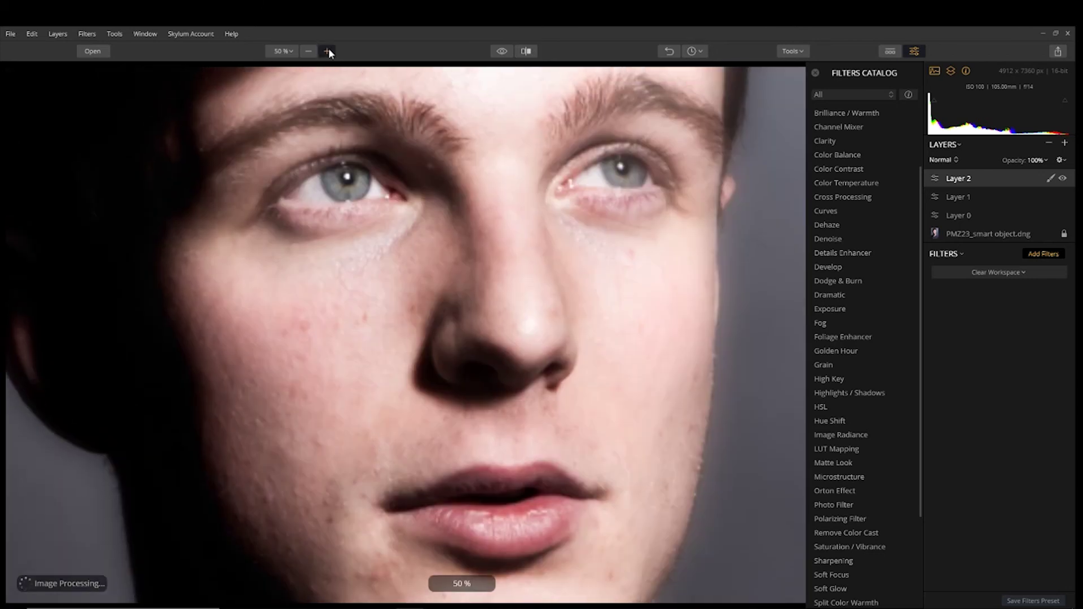
click(327, 50)
drag(363, 225, 302, 501)
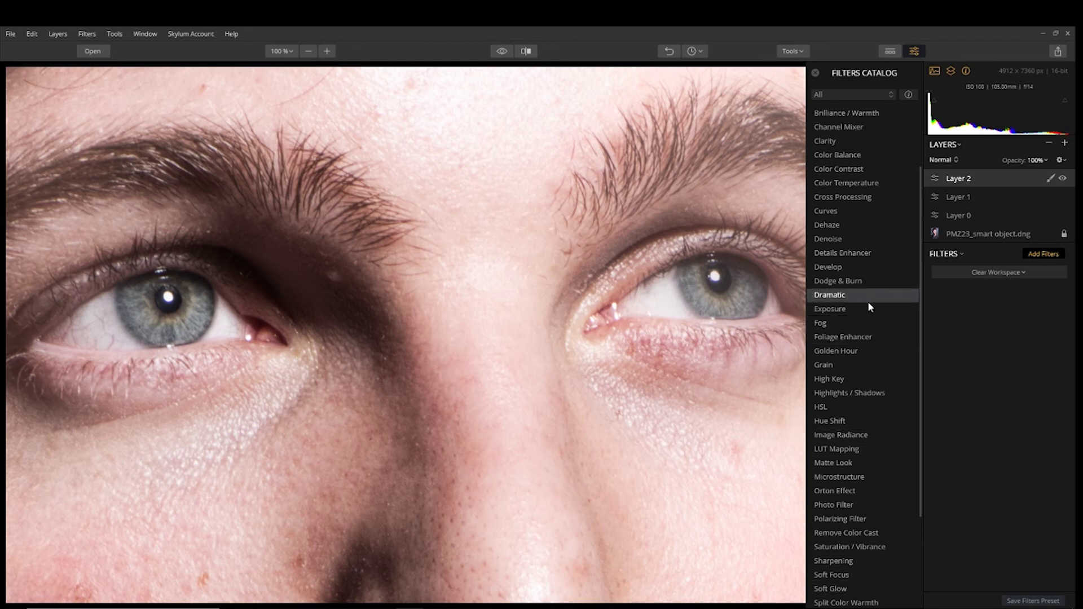
click(839, 254)
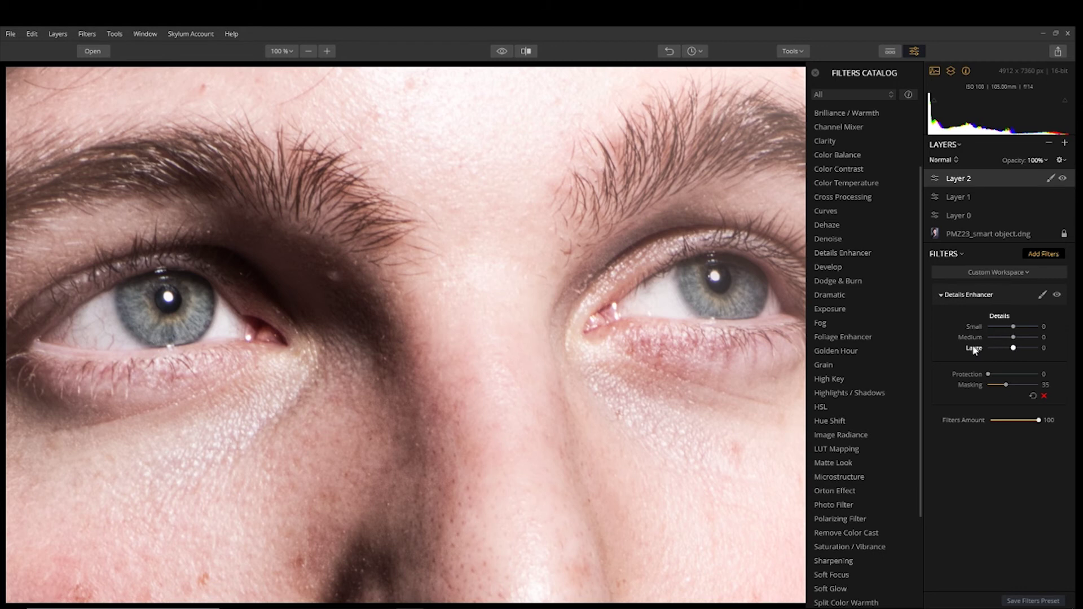
drag(1016, 331, 1028, 328)
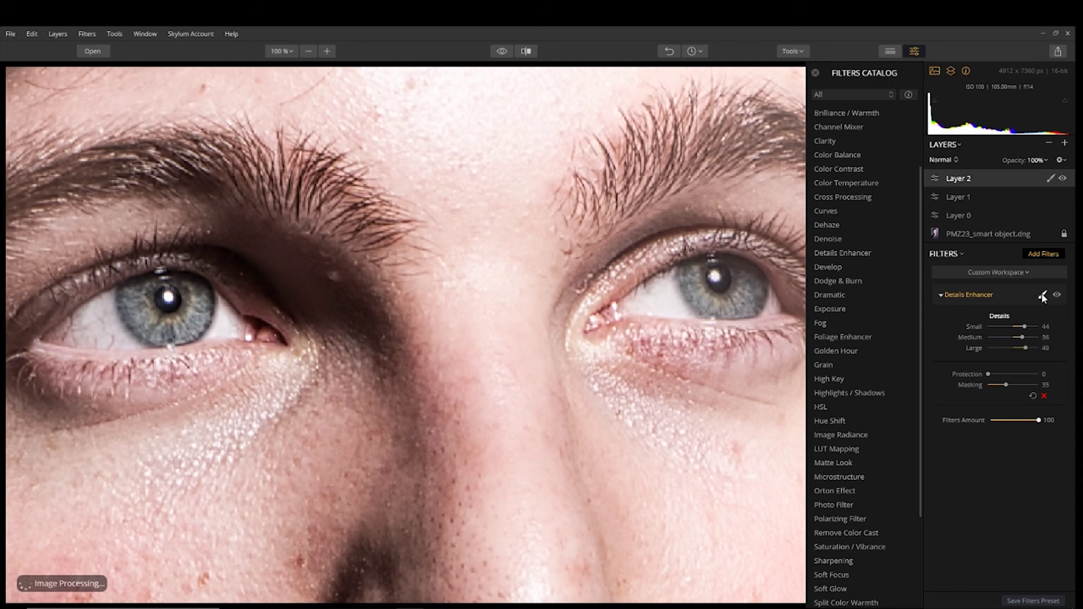
Brush a mask over both irises so that Details Enhancer affects only the eyes, and finish editing the mask
click(1042, 295)
click(1004, 308)
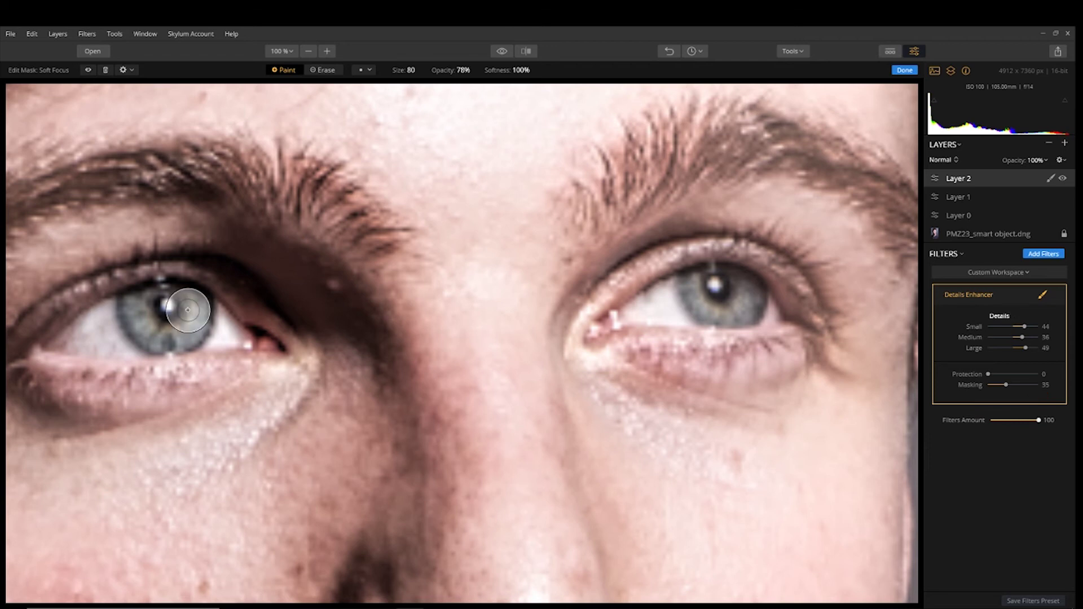
drag(191, 305, 195, 314)
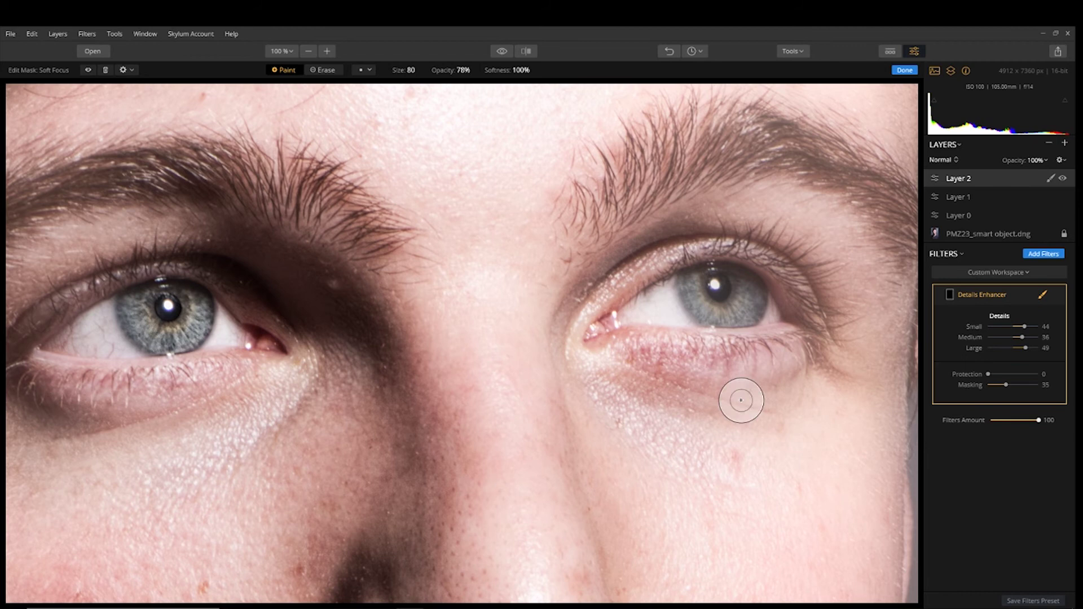
mouse_move(712, 282)
mouse_down()
mouse_move(743, 305)
mouse_move(742, 294)
mouse_move(730, 308)
mouse_move(687, 294)
mouse_move(725, 306)
mouse_up()
mouse_move(171, 328)
mouse_down()
mouse_move(187, 314)
mouse_move(138, 319)
mouse_move(172, 324)
mouse_up()
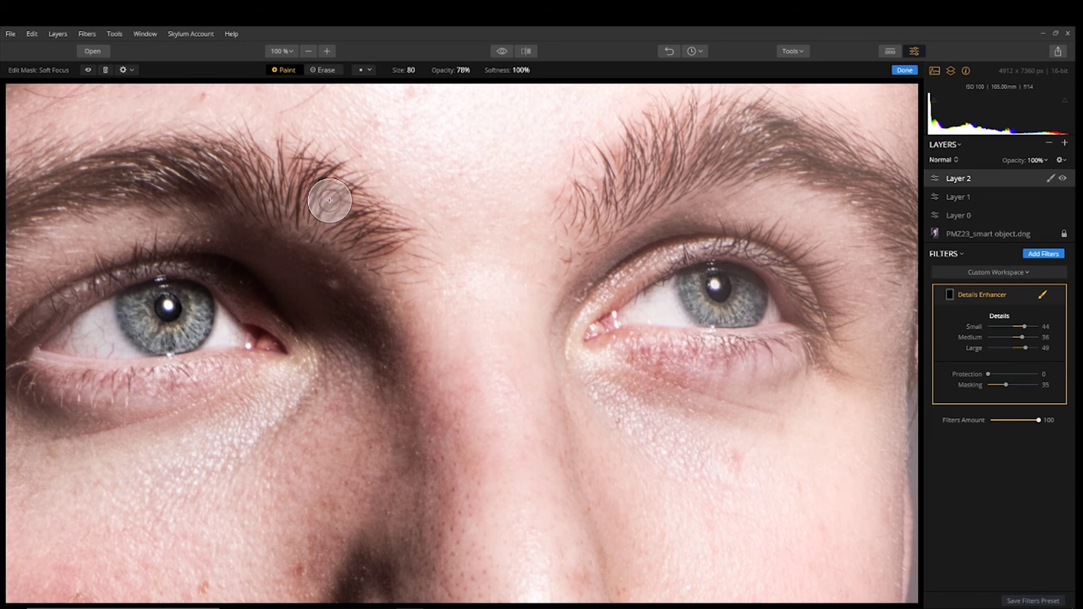
click(910, 66)
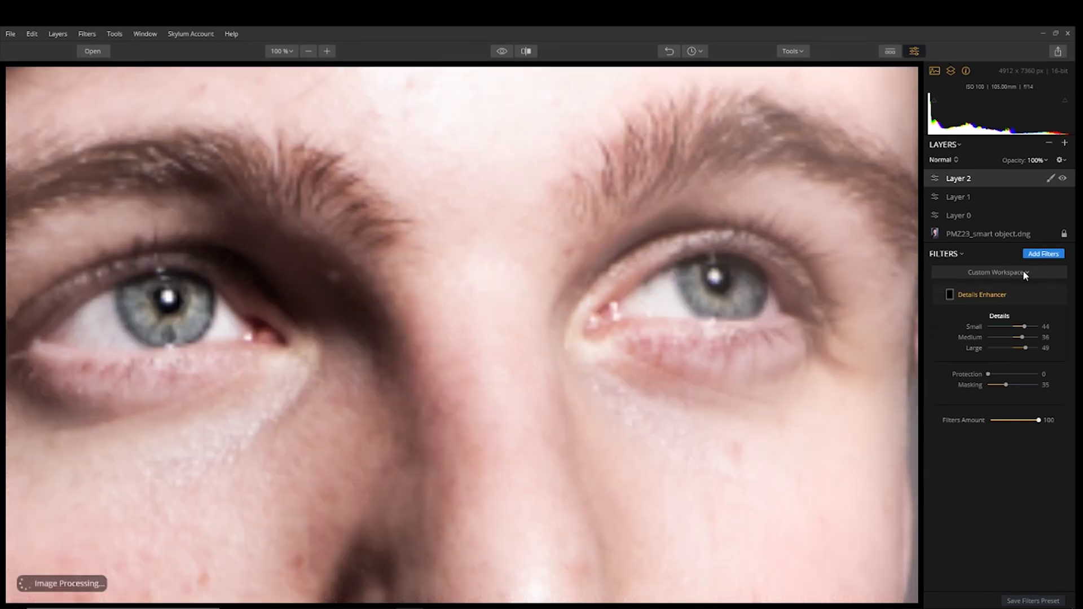
Add a Saturation / Vibrance filter to the eye layer with saturation 51
click(1044, 254)
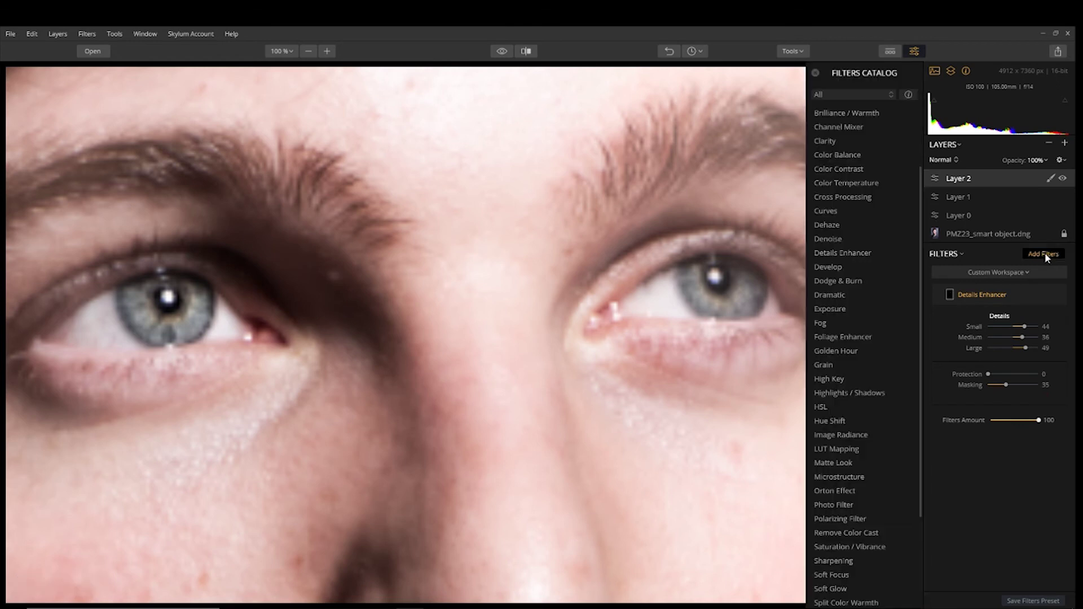
click(848, 546)
drag(1013, 442, 1023, 443)
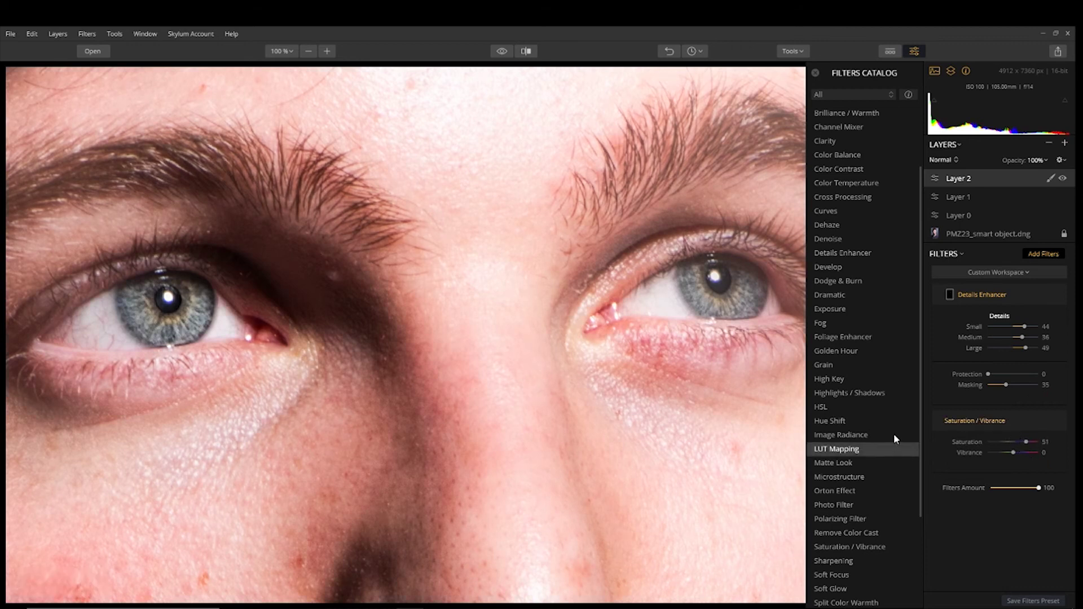
Brush a mask over both irises for the Saturation / Vibrance filter and finish editing the mask
click(1042, 423)
click(1024, 430)
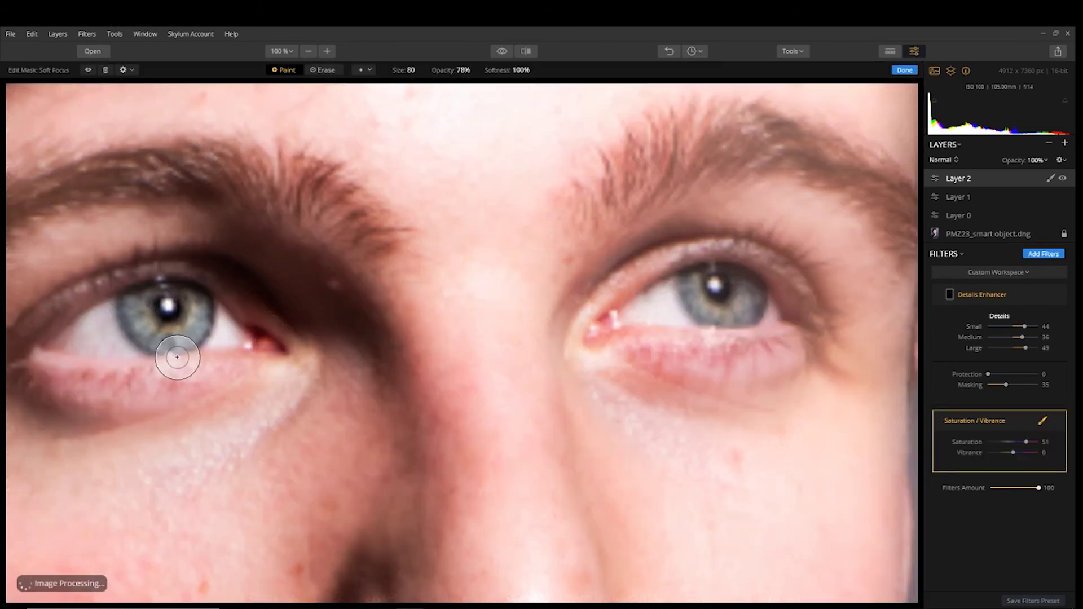
mouse_move(184, 323)
mouse_down()
mouse_move(135, 297)
mouse_move(157, 328)
mouse_move(184, 307)
mouse_move(164, 332)
mouse_move(172, 300)
mouse_move(145, 321)
mouse_move(193, 328)
mouse_move(138, 312)
mouse_move(152, 337)
mouse_move(194, 314)
mouse_up()
mouse_move(692, 298)
mouse_down()
mouse_move(747, 307)
mouse_move(710, 310)
mouse_move(692, 273)
mouse_move(746, 320)
mouse_move(719, 305)
mouse_up()
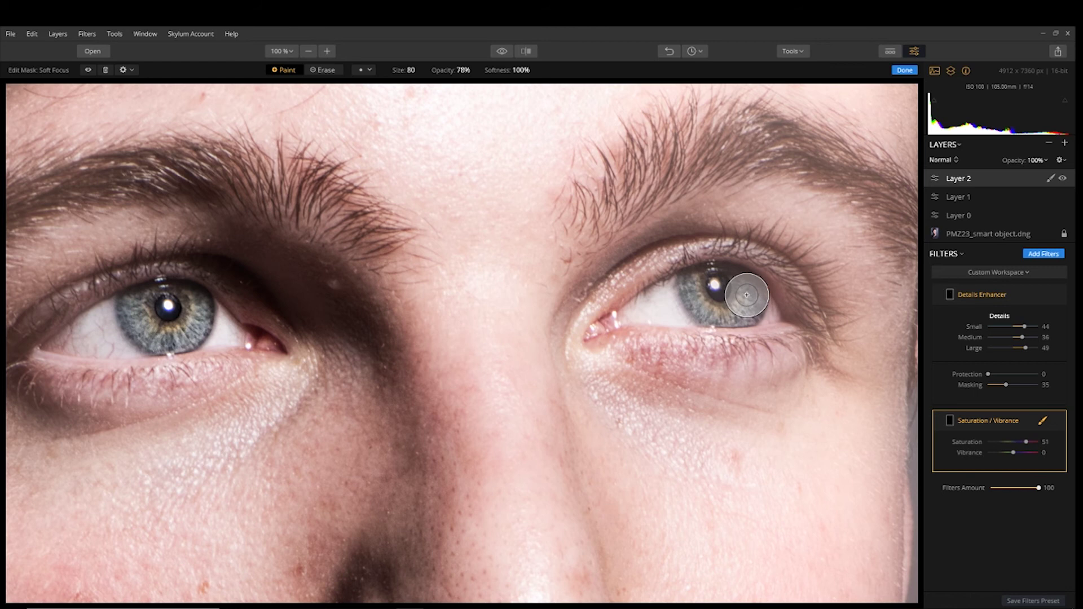
drag(699, 288, 732, 306)
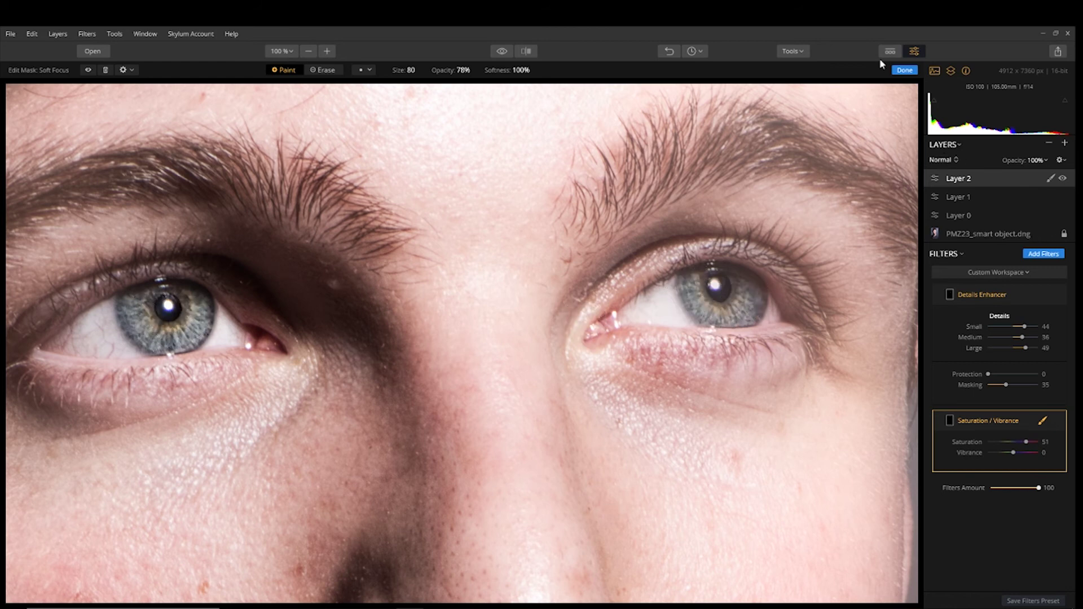
click(904, 72)
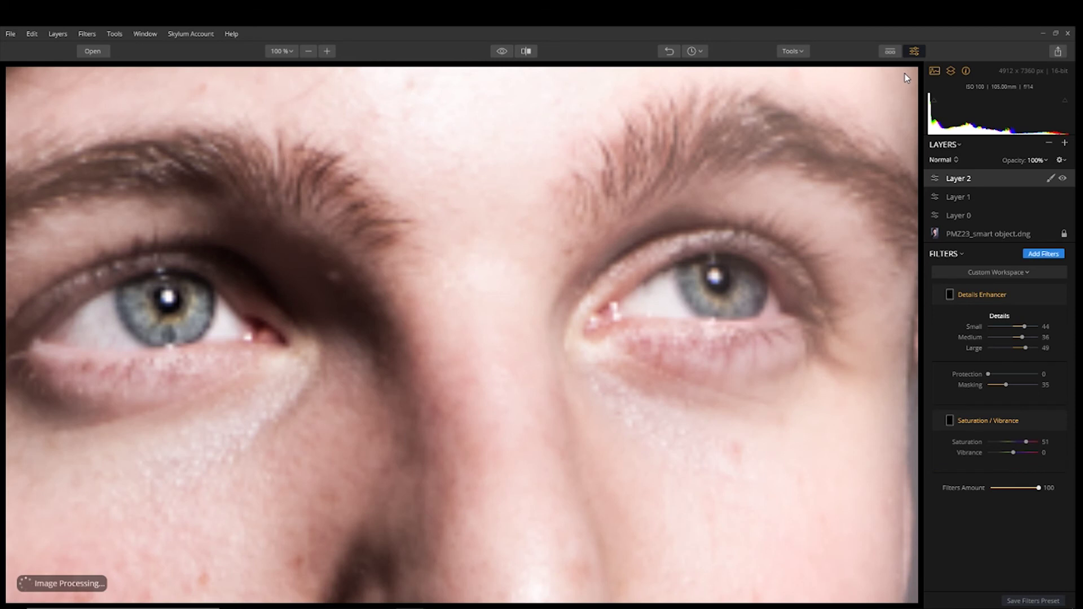
View the whole portrait and compare it with the original by toggling the before/after preview
click(288, 50)
click(288, 68)
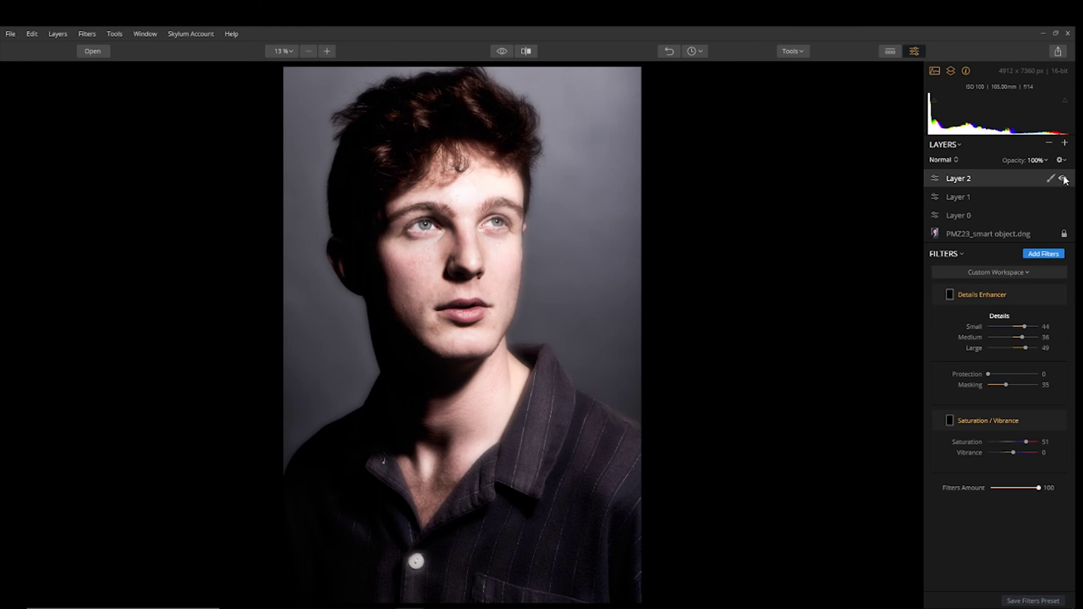
click(502, 51)
click(502, 51)
click(502, 50)
click(502, 51)
click(502, 51)
click(502, 51)
click(502, 51)
click(502, 51)
drag(496, 52, 496, 52)
Add another adjustment layer above the eye layer and open the list of available filters
click(1065, 143)
click(1021, 158)
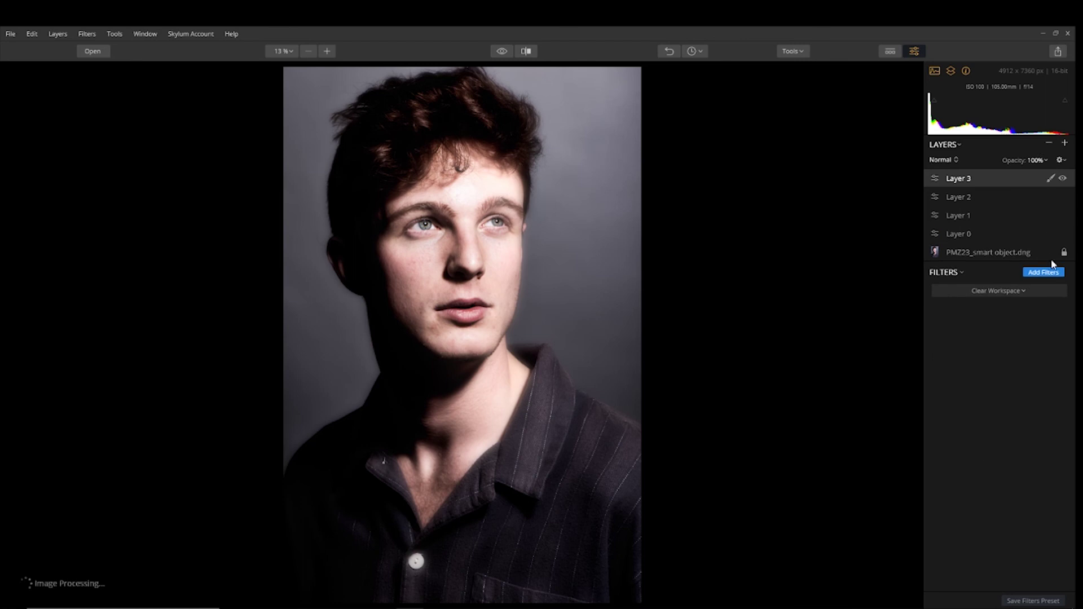
click(1042, 274)
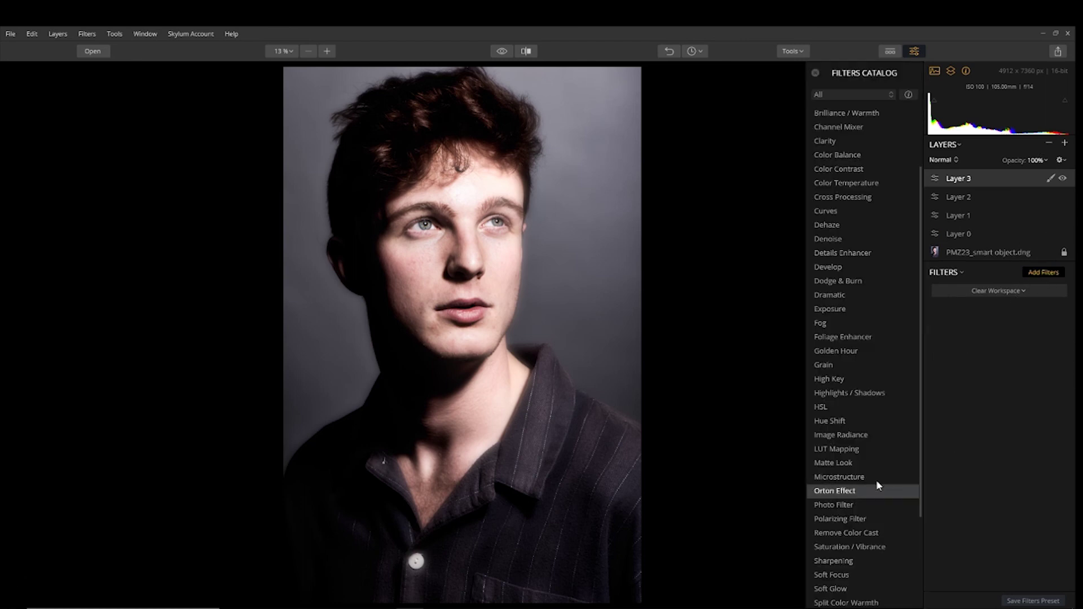
Try a Dramatic filter with an amount of up to 87 on the new layer and remove the filter
click(840, 295)
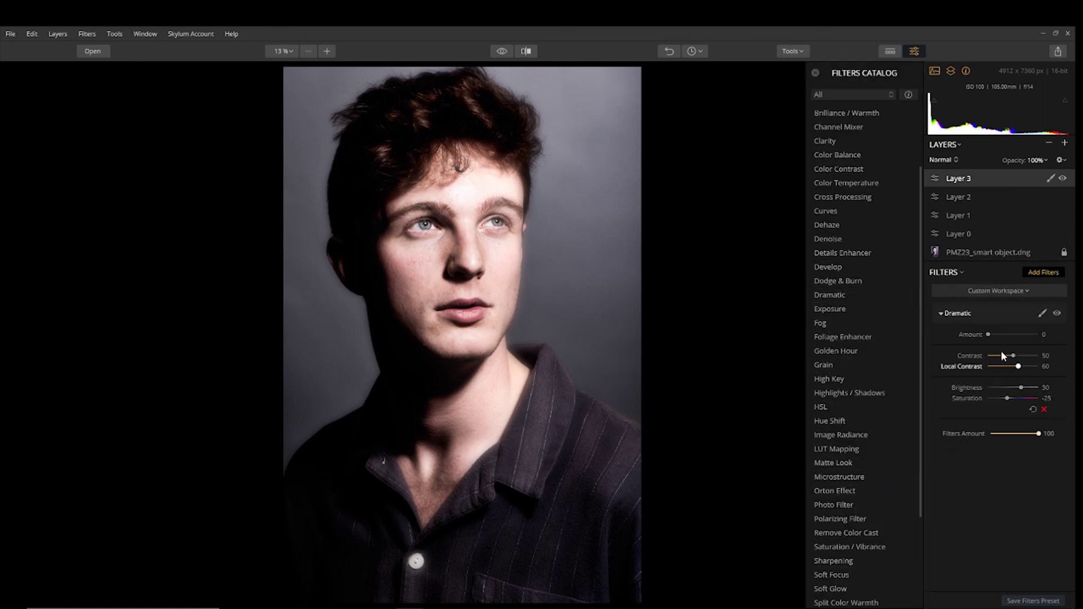
drag(989, 335, 1020, 340)
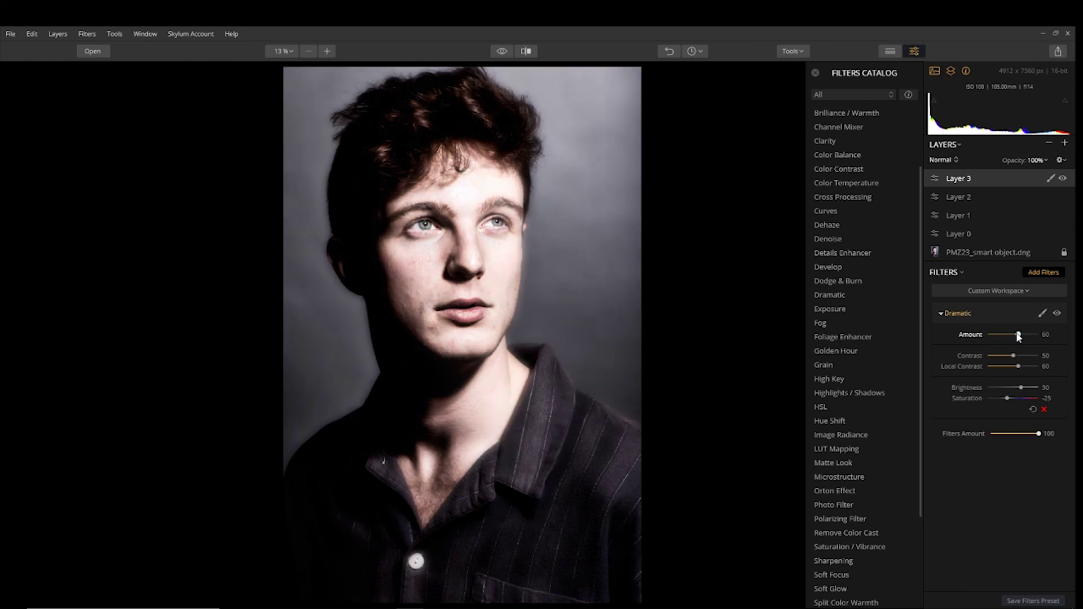
drag(1019, 335, 1032, 335)
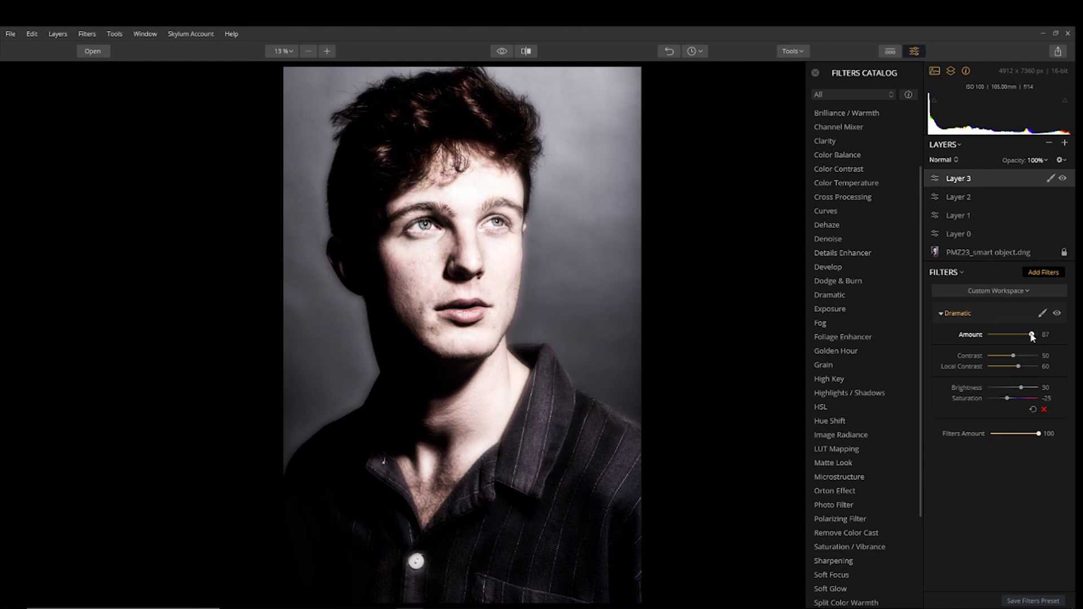
drag(1032, 335, 1024, 335)
right_click(975, 319)
click(970, 335)
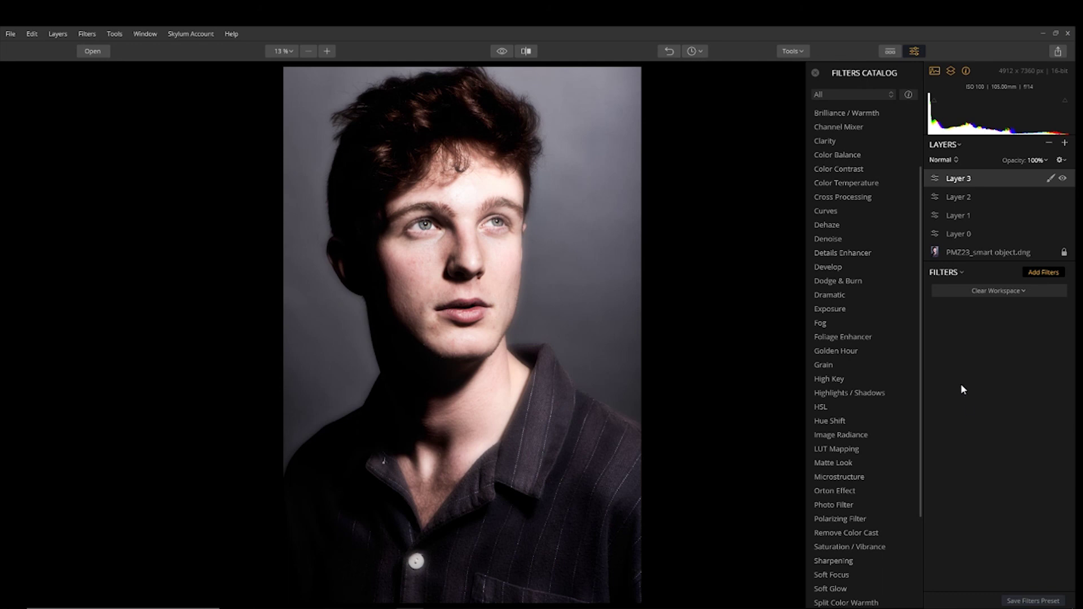
Add an Accent - AI Filter to the new top layer and set its Boost to 30
scroll(884, 368, up, 3)
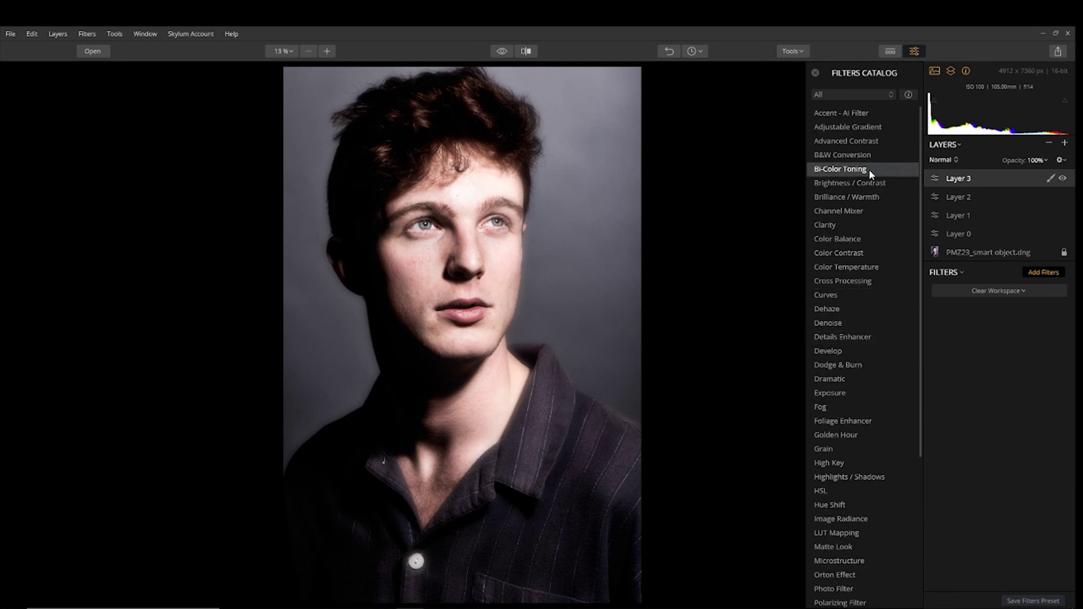
click(836, 115)
drag(990, 336, 998, 339)
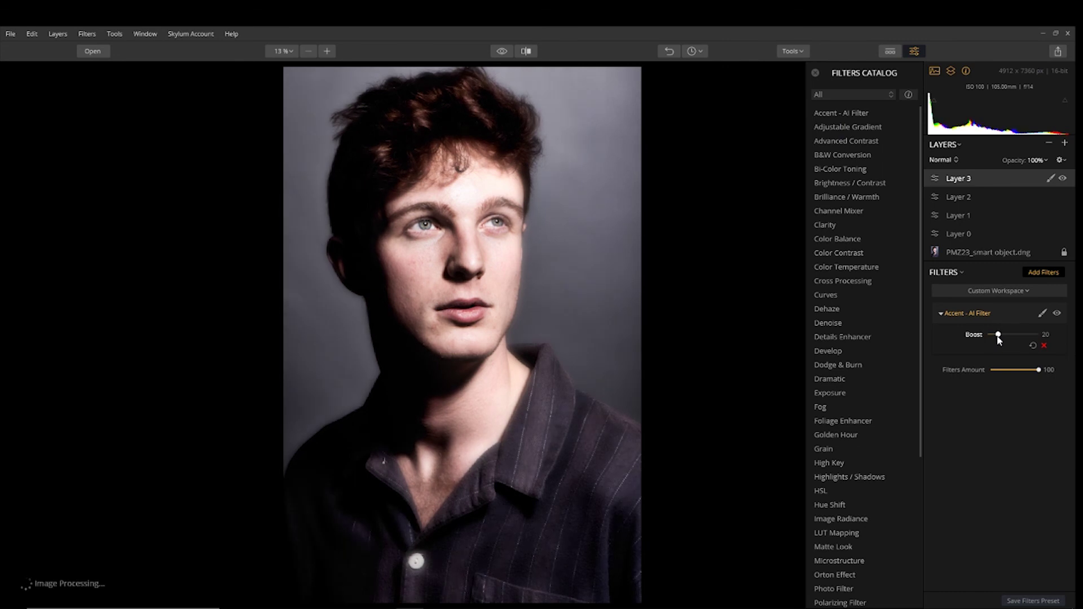
drag(998, 338, 1003, 339)
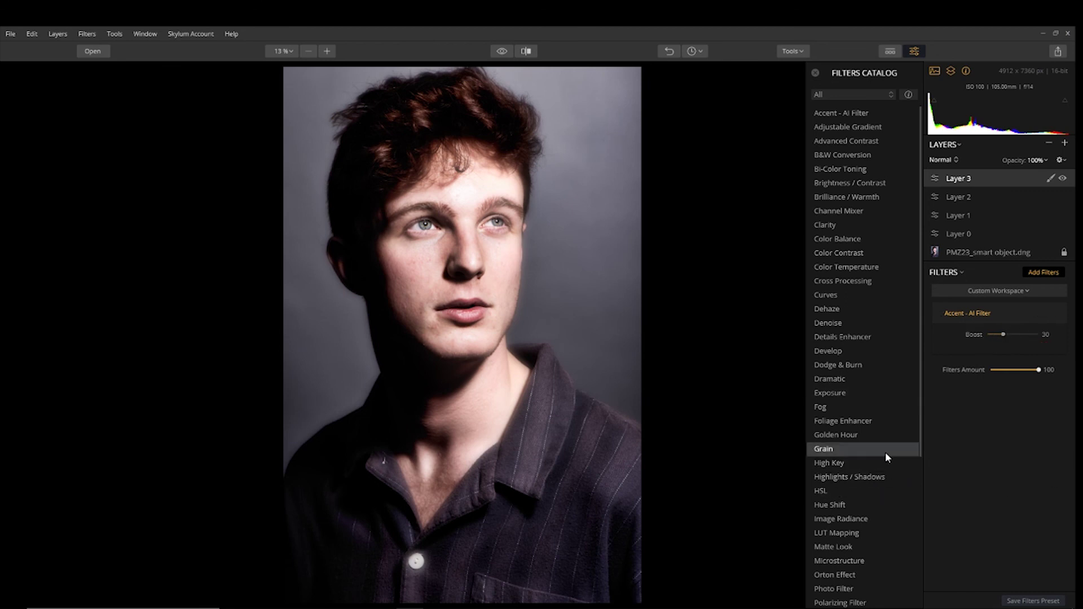
Try a High Key filter with an amount of up to 44 on the top layer and remove the filter
click(884, 469)
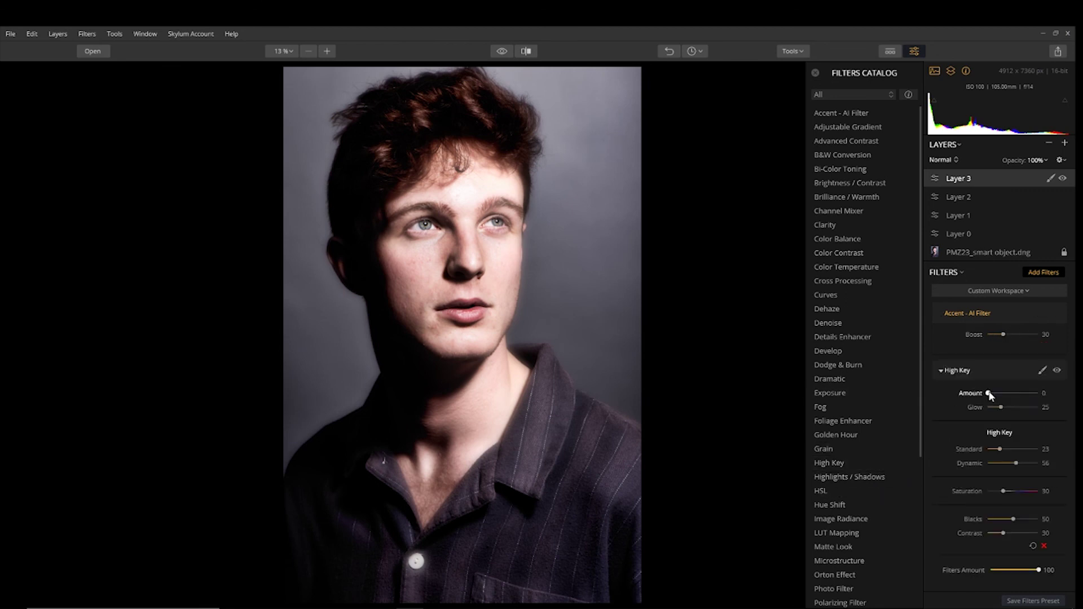
drag(990, 390, 1010, 393)
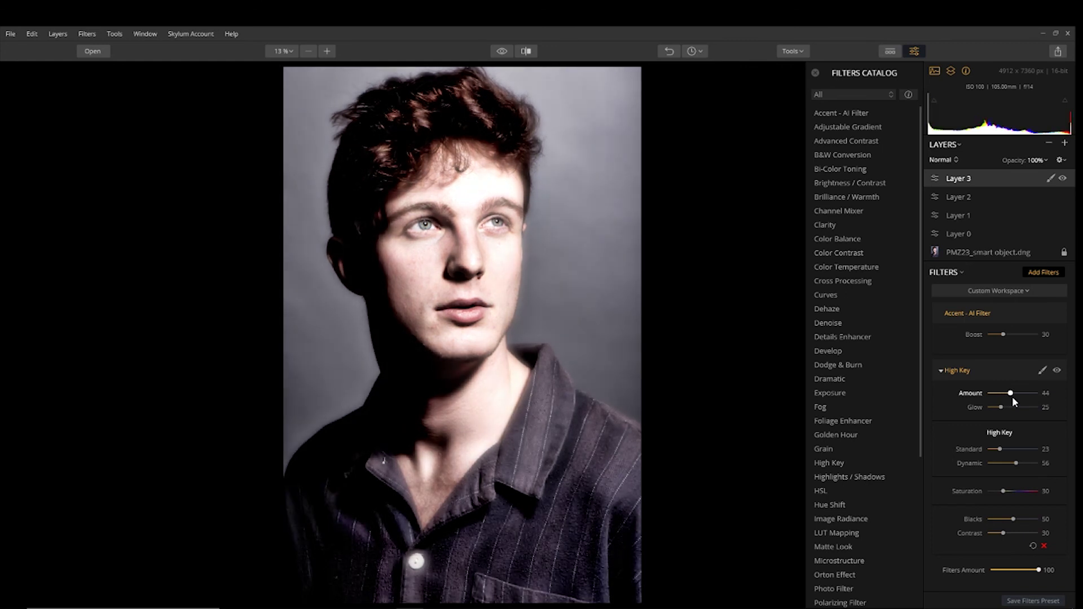
drag(1011, 396, 993, 396)
right_click(976, 370)
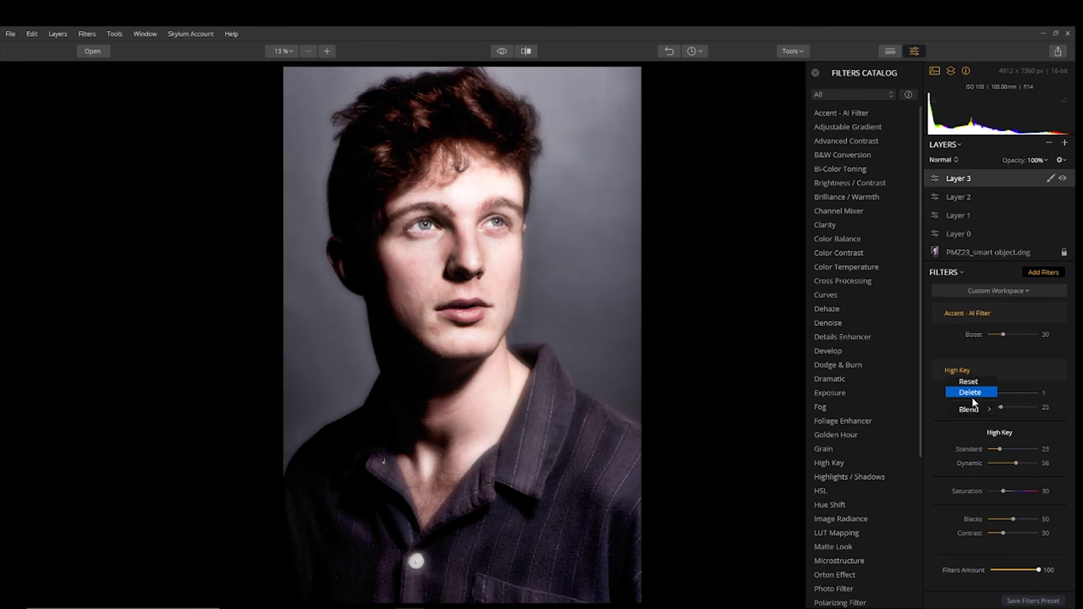
click(971, 394)
Try an Orton Effect filter with an amount of 61 and test the overall filters amount and the layer's opacity
scroll(849, 520, down, 3)
scroll(849, 520, down, 1)
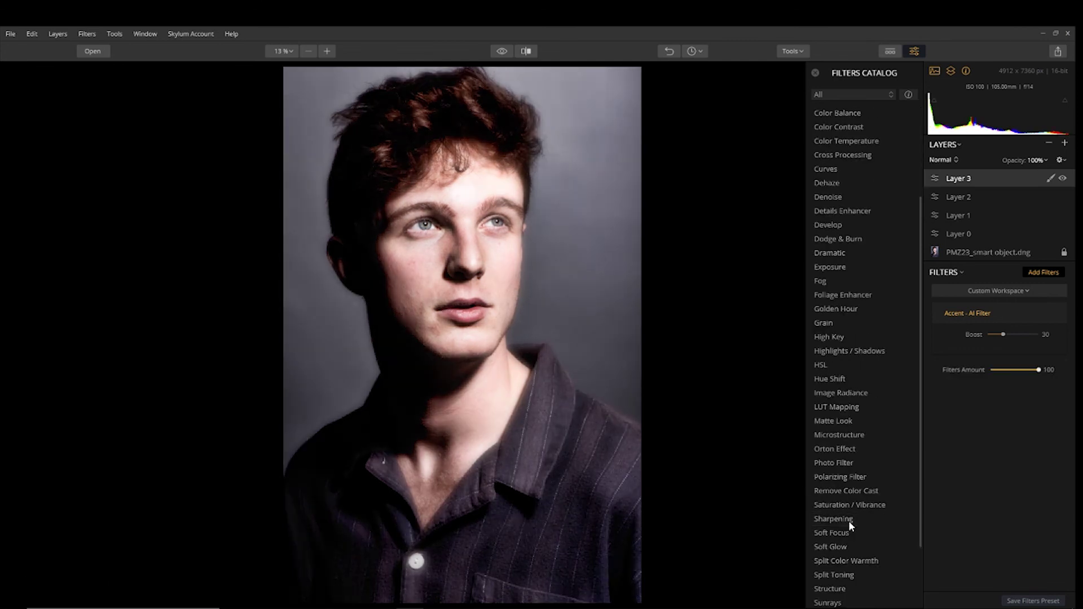
click(843, 450)
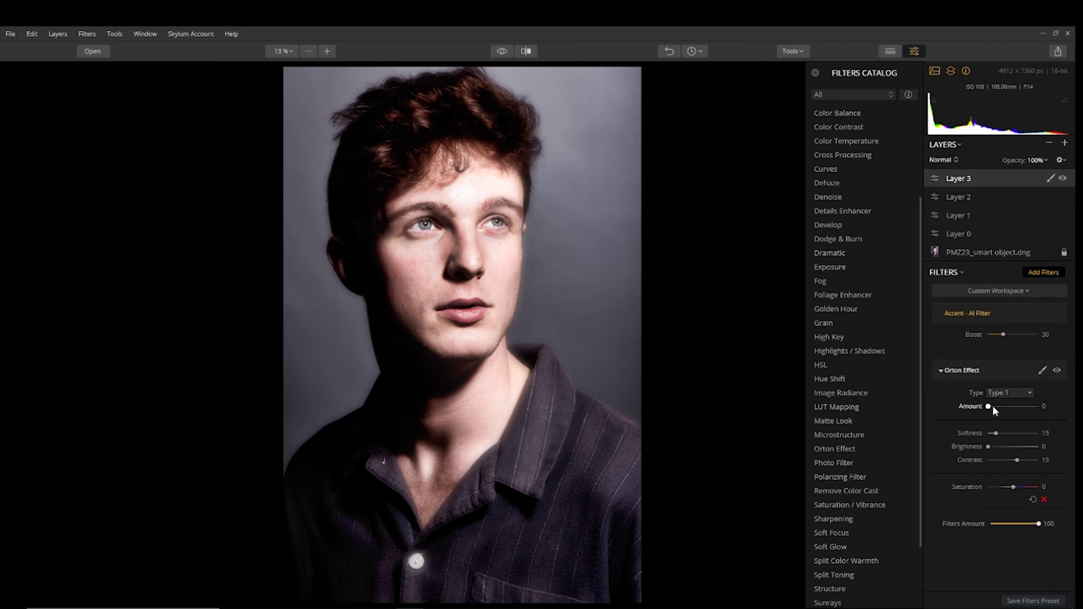
drag(993, 405, 1018, 415)
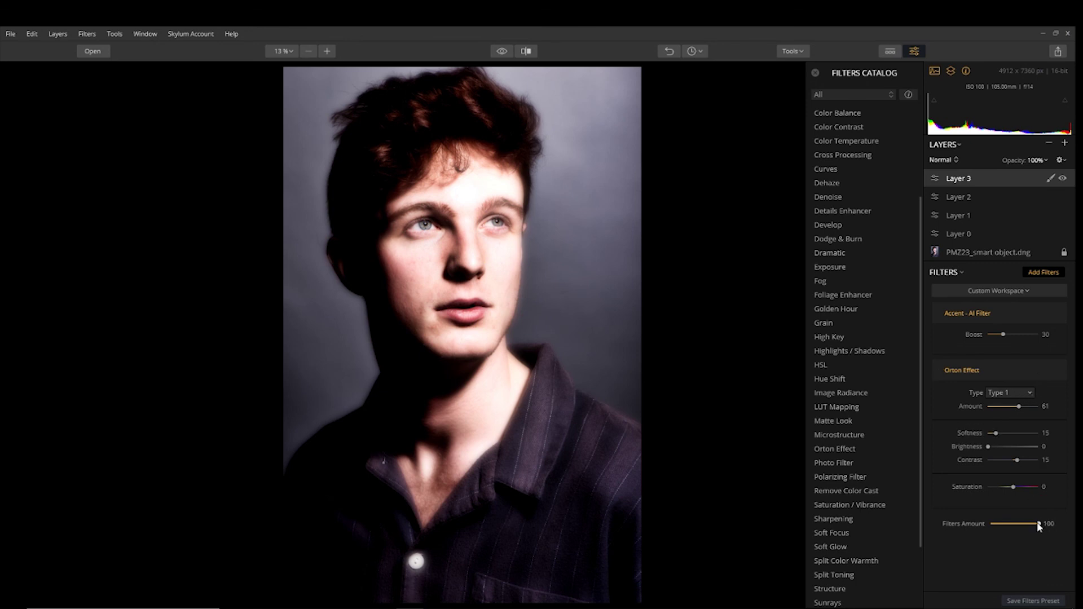
mouse_move(1039, 525)
mouse_down()
mouse_move(996, 527)
mouse_move(1056, 519)
mouse_up()
click(1049, 162)
mouse_move(1069, 177)
mouse_down()
mouse_move(1023, 186)
mouse_move(1077, 187)
mouse_up()
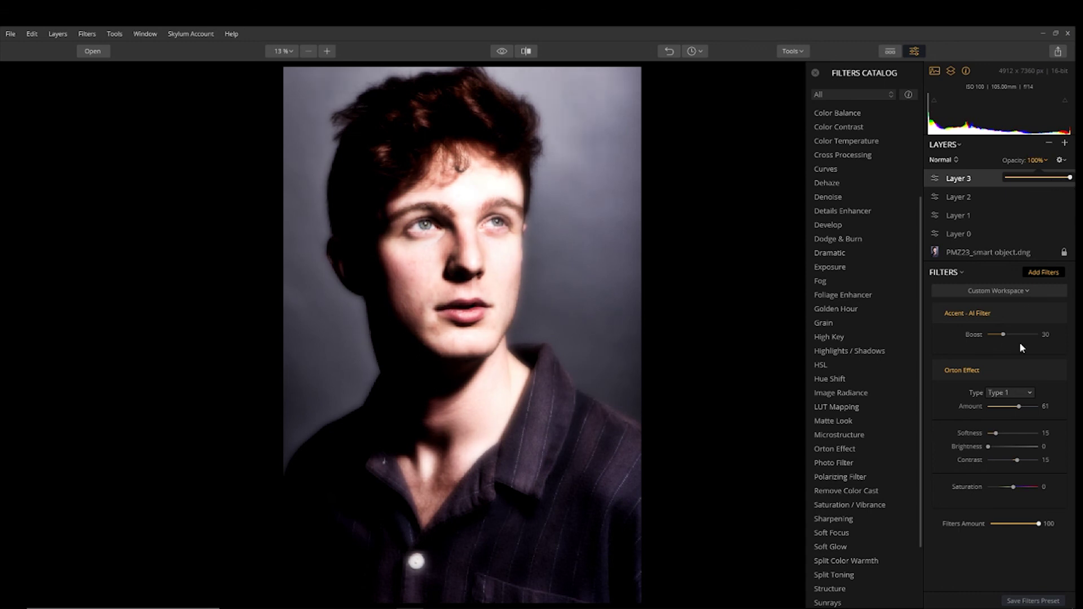
Check the Orton Effect's type options and remove the filter from the top layer
click(988, 378)
click(988, 372)
click(1019, 388)
click(1019, 392)
click(1011, 417)
click(984, 371)
click(976, 395)
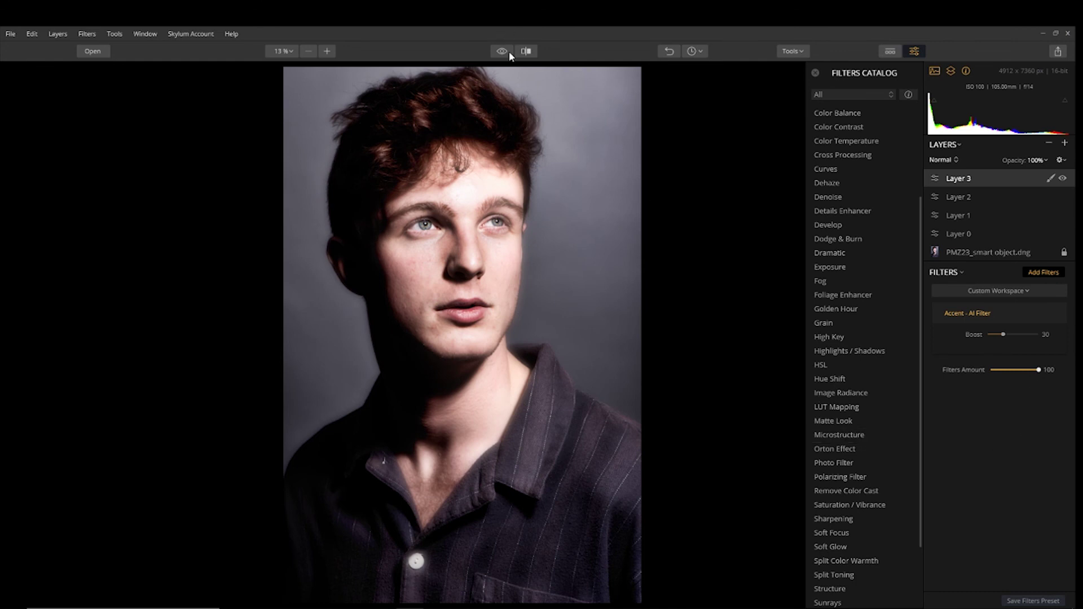
Compare the edited portrait with the original by sweeping the before/after split across the image, and close the comparison
click(525, 51)
drag(331, 248, 669, 249)
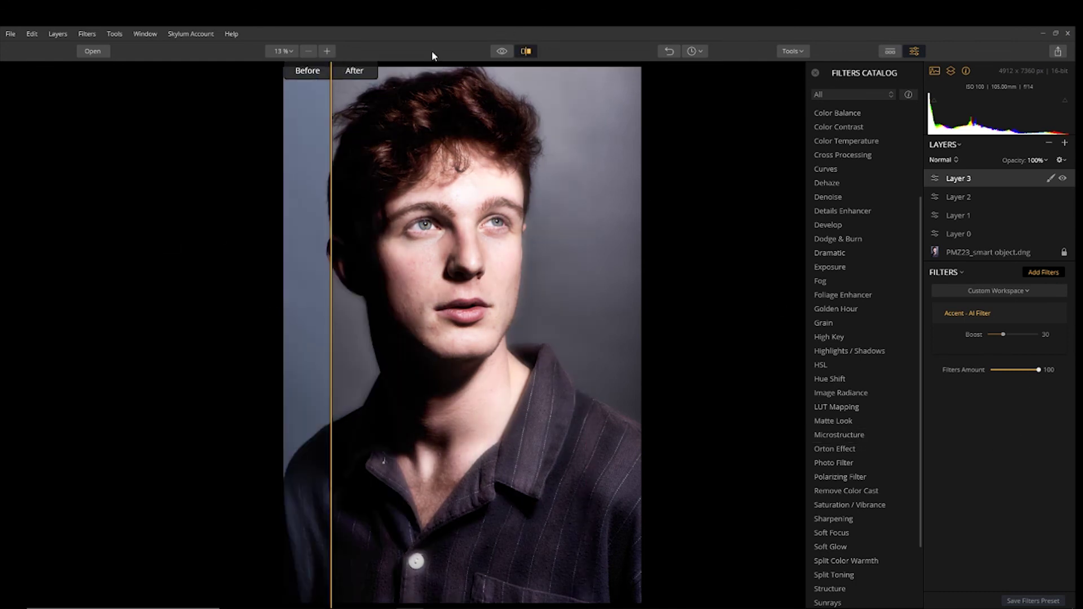
click(526, 52)
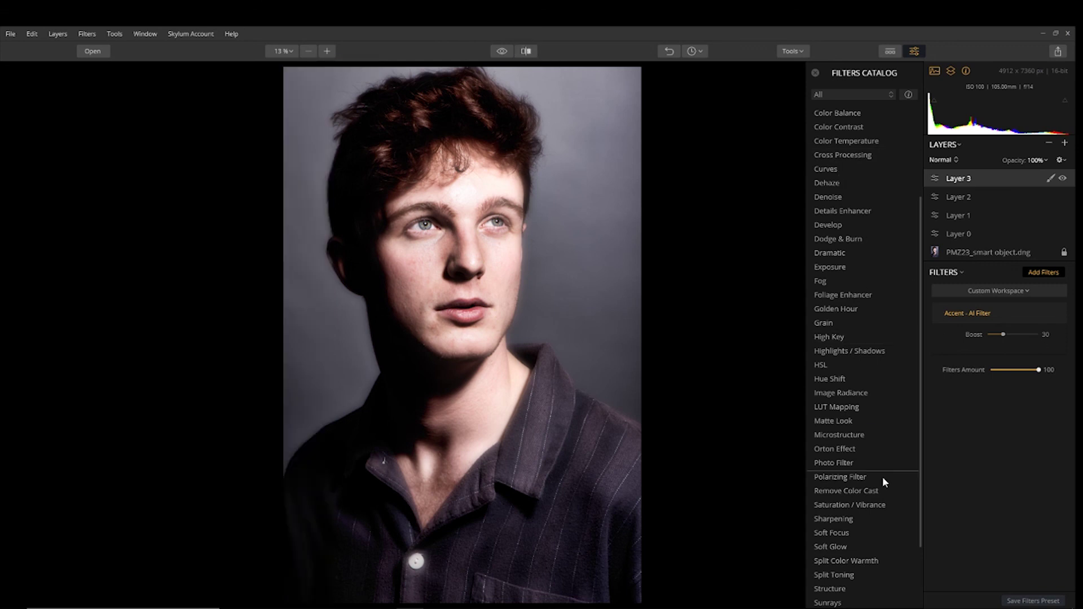